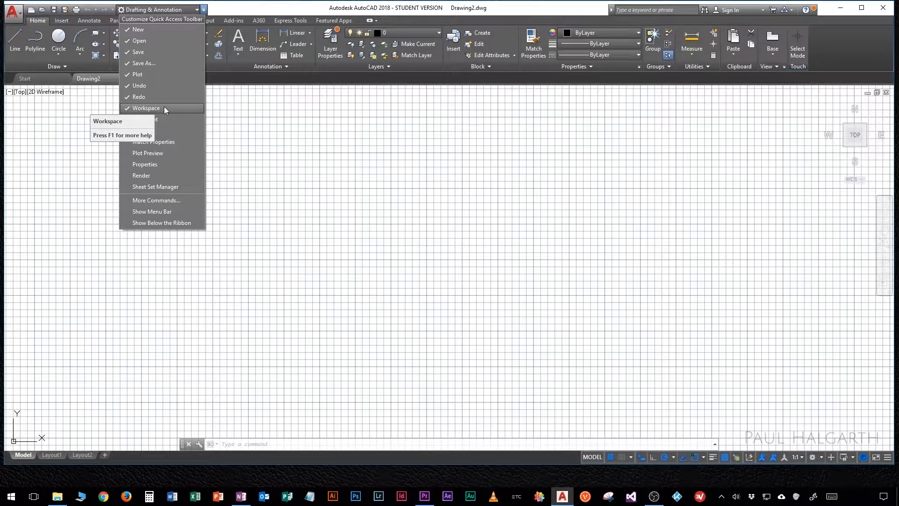
left_click(214, 13)
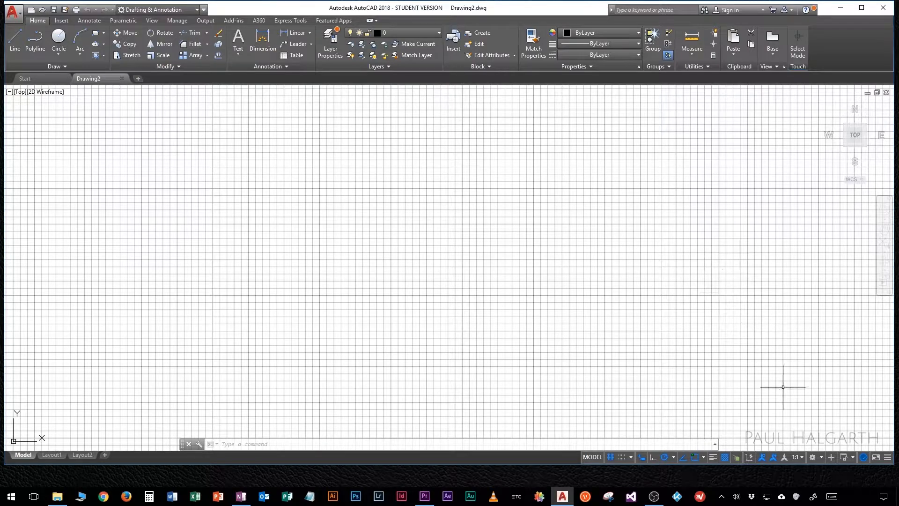
left_click(822, 457)
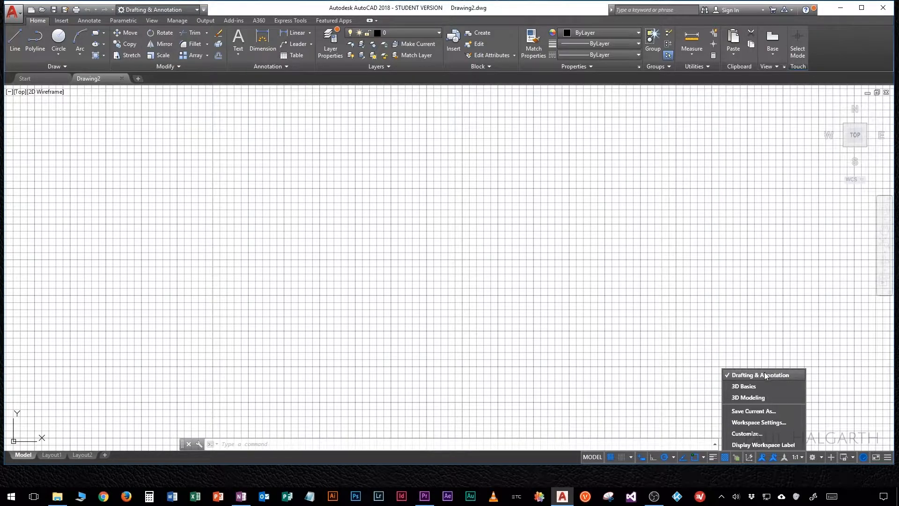
left_click(527, 460)
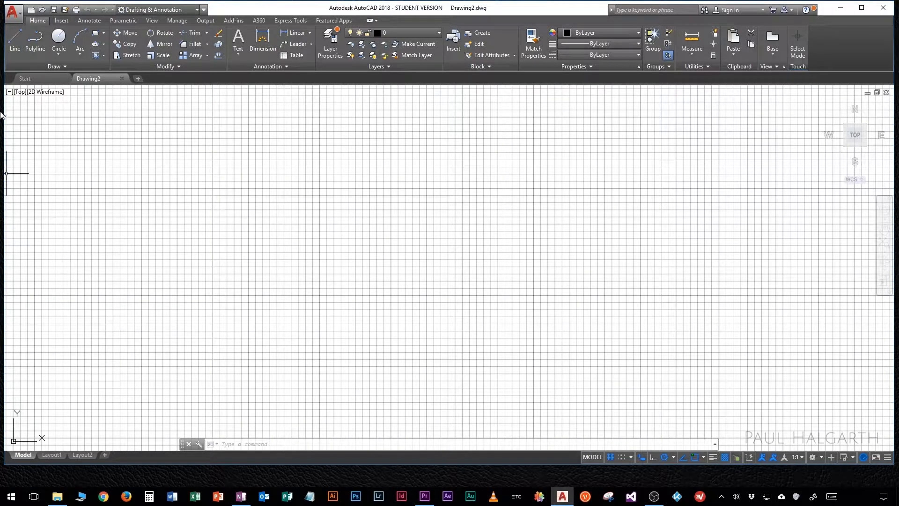
Step: Open the Options dialog and look through its Files, Display, Open and Save, Plot and Publish, and System settings
left_click(18, 15)
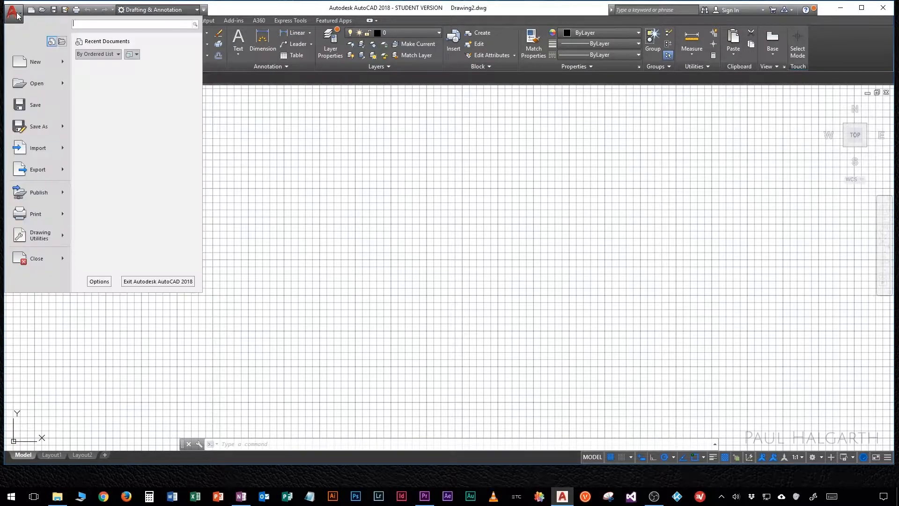
left_click(100, 281)
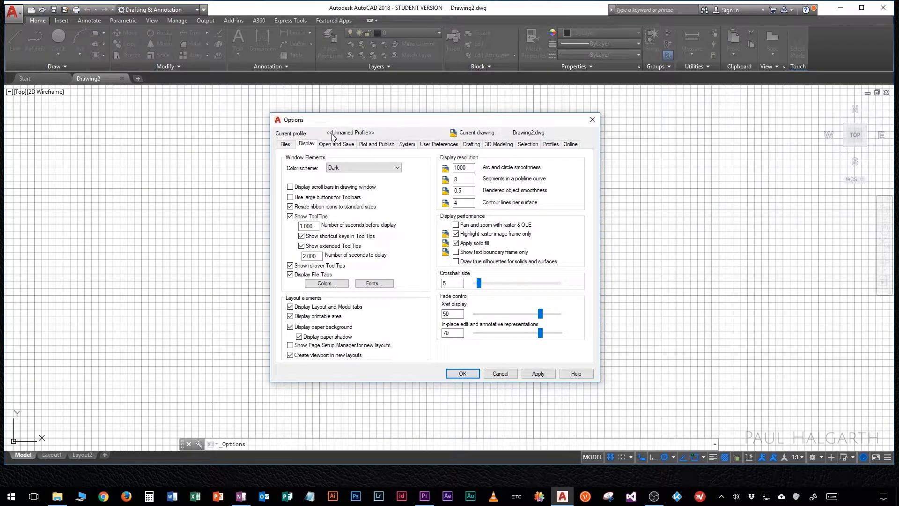
left_click(286, 144)
left_click(306, 145)
left_click(335, 146)
left_click(375, 145)
left_click(407, 145)
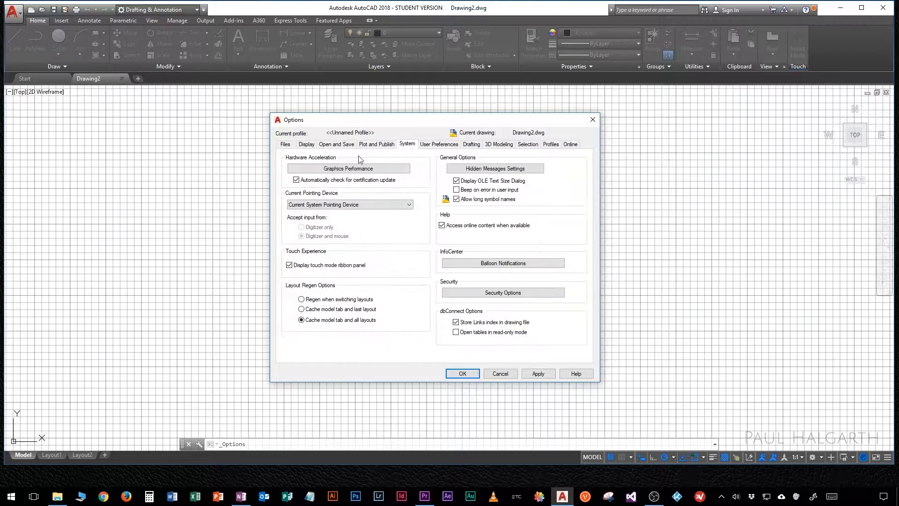
left_click(304, 147)
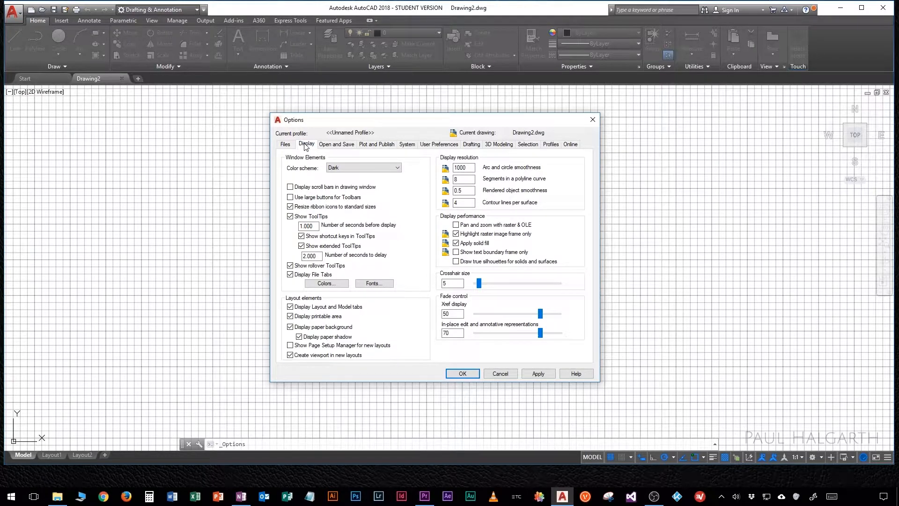
Step: Set the uniform background colour of 2D model space to White and accept the options
left_click(325, 283)
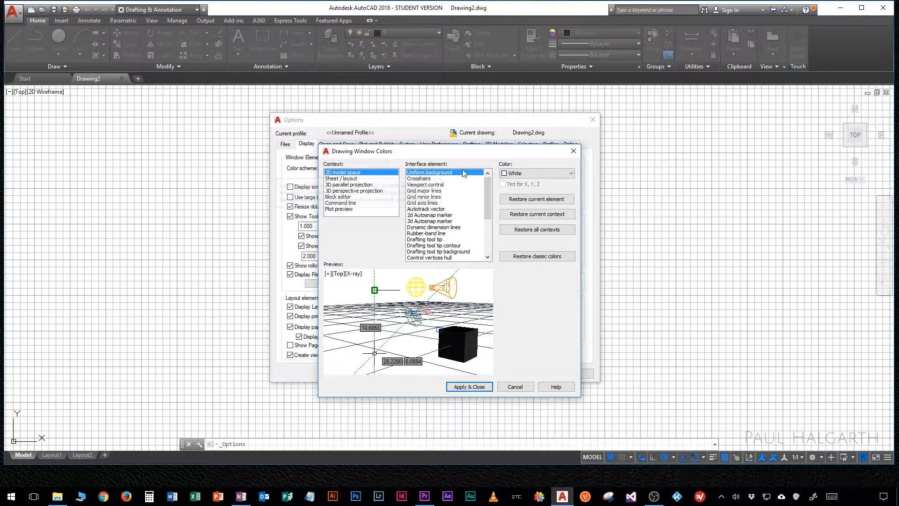
left_click(552, 176)
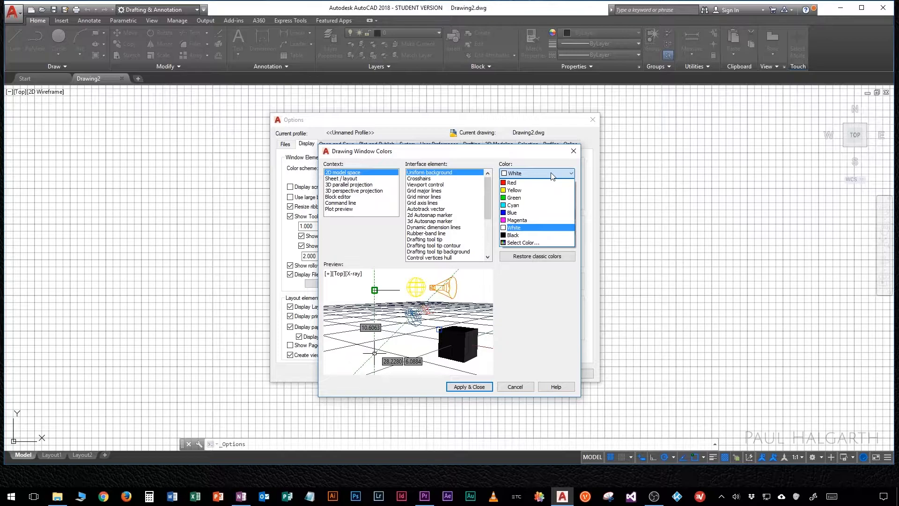
left_click(546, 228)
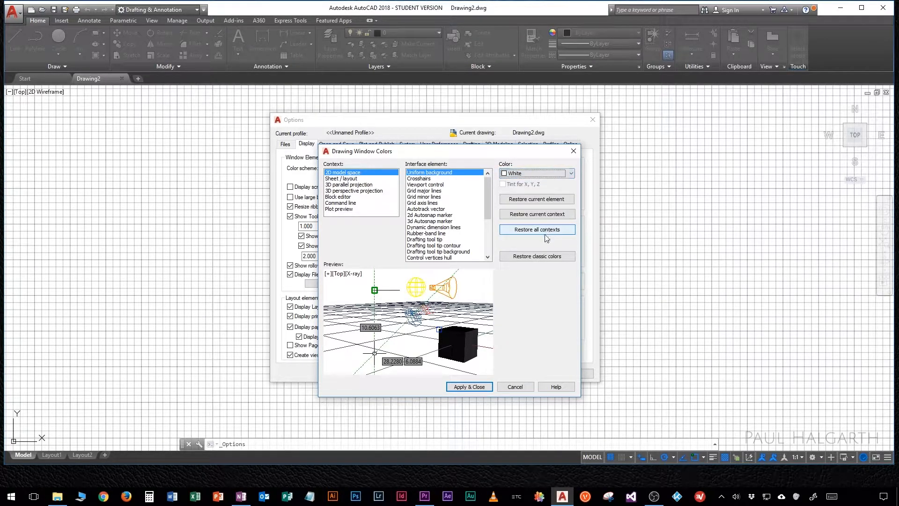
left_click(486, 386)
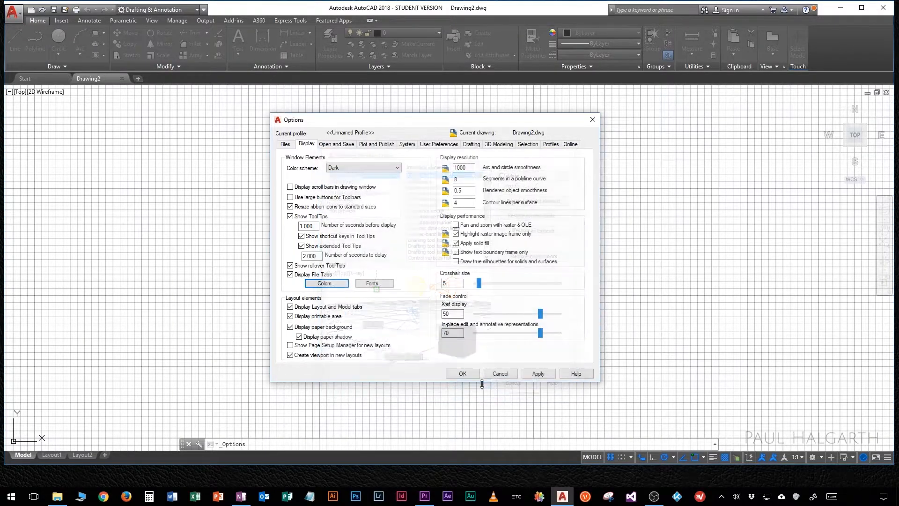
left_click(475, 374)
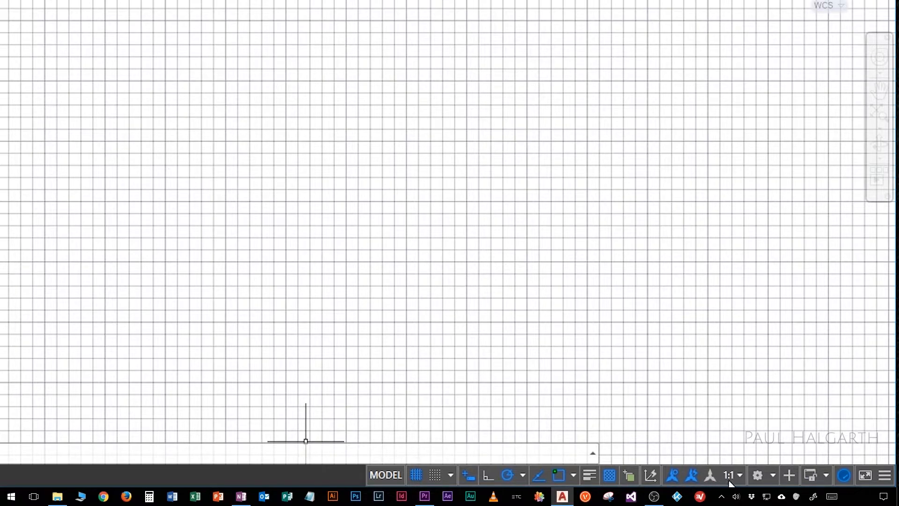
Step: Add the Infer Constraints toggle to the status bar and remove it again
left_click(886, 477)
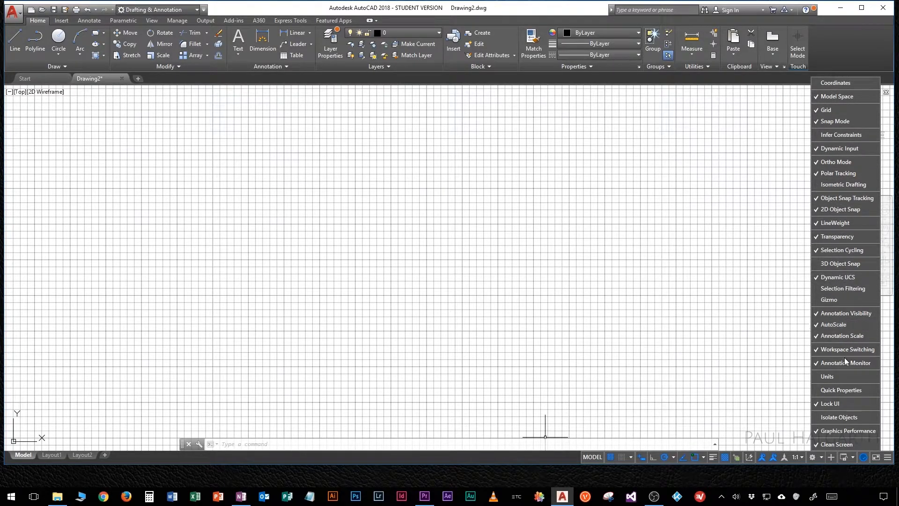
left_click(837, 135)
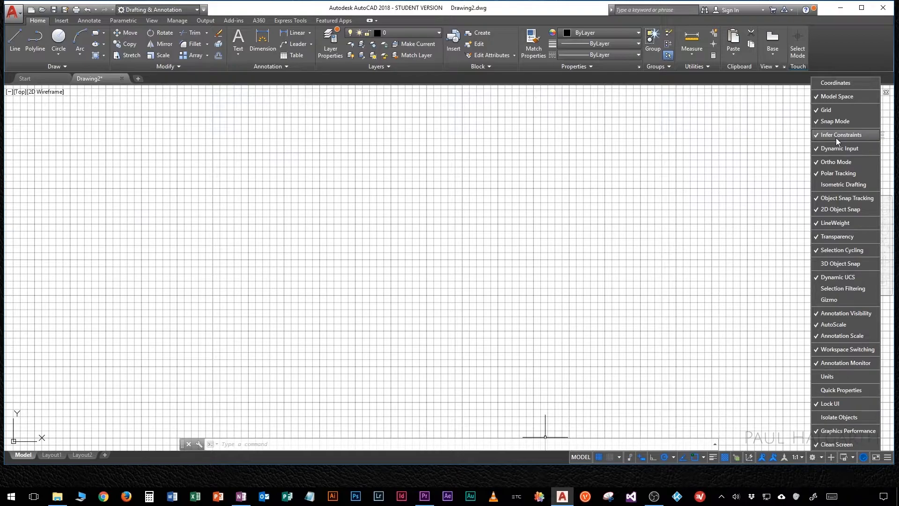
left_click(836, 136)
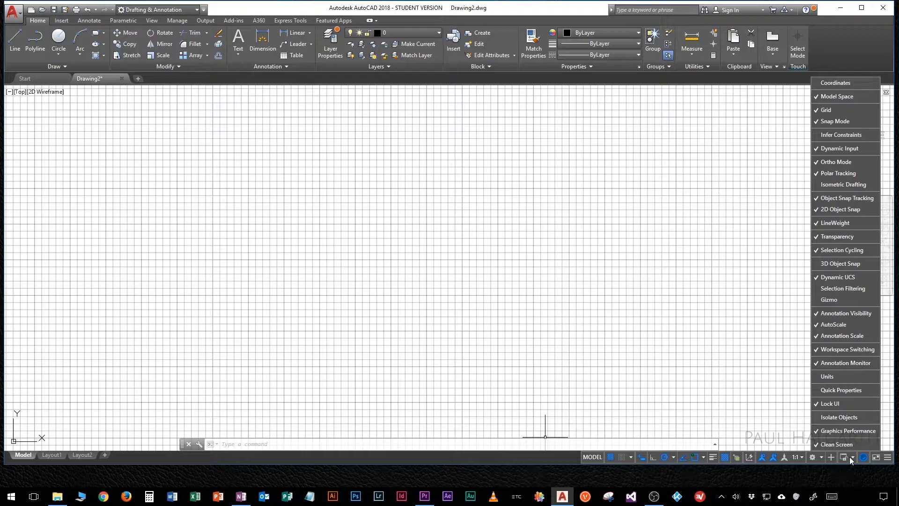
left_click(887, 458)
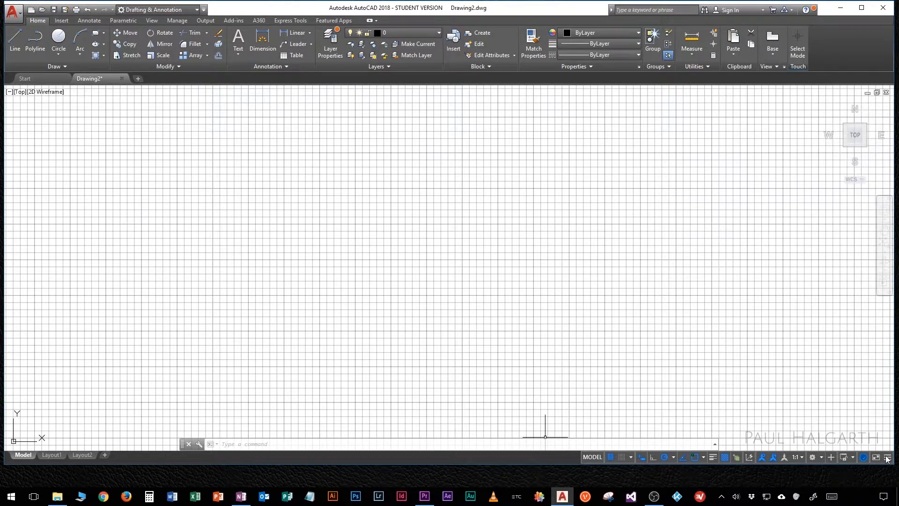
Step: Turn off grid, dynamic input, polar tracking, object snap tracking, 2D object snap and transparency, and maximize the program window
left_click(610, 458)
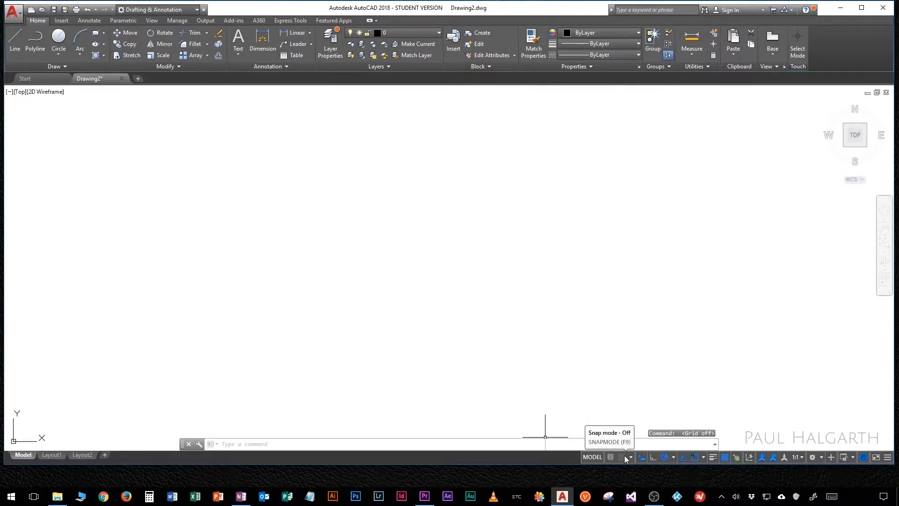
left_click(662, 458)
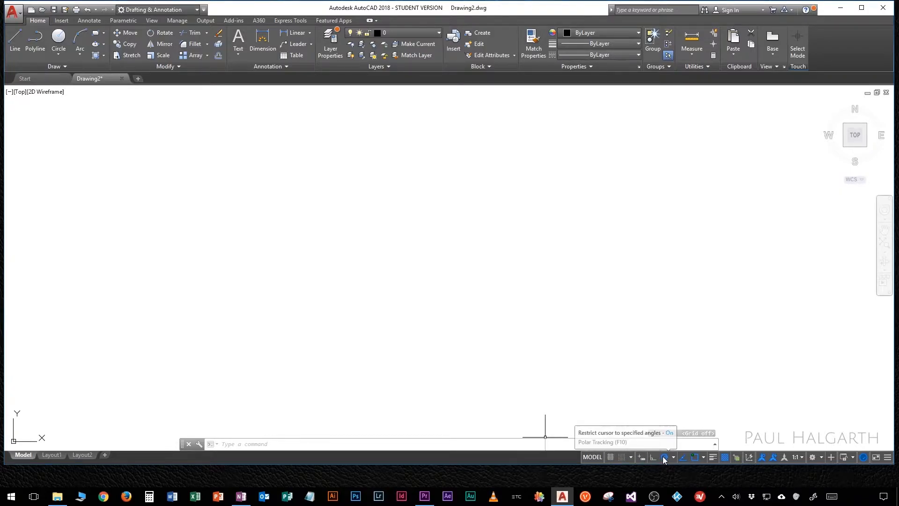
left_click(687, 459)
left_click(698, 458)
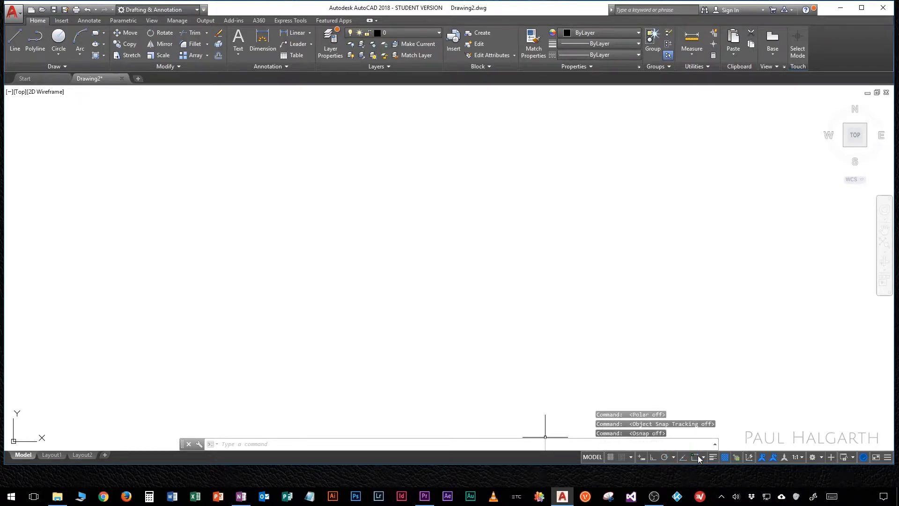
left_click(725, 458)
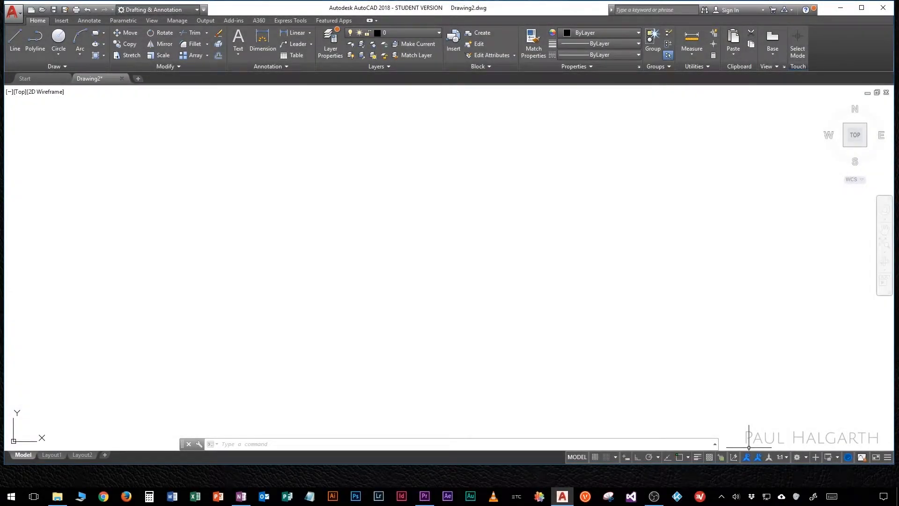
left_click(862, 8)
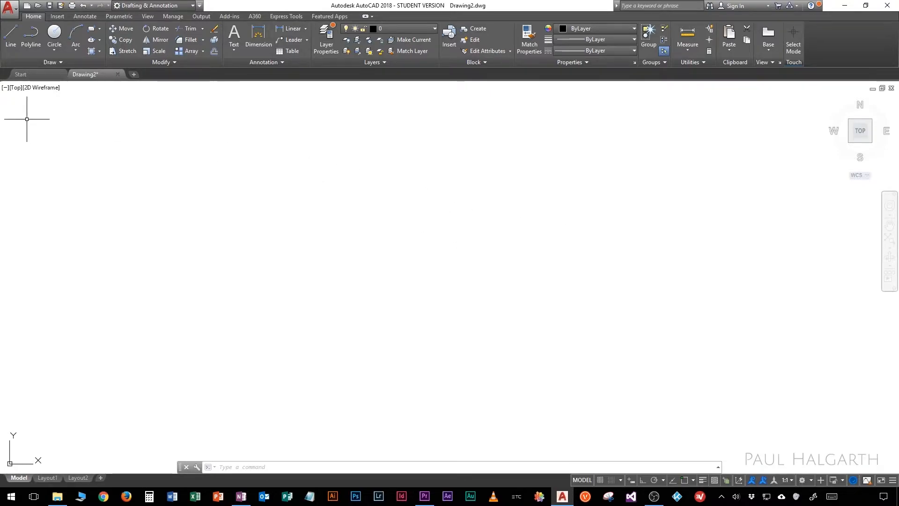
Step: Draw a zigzag chain of ten long, nearly horizontal lines across the upper part of the drawing area and end it
left_click(10, 39)
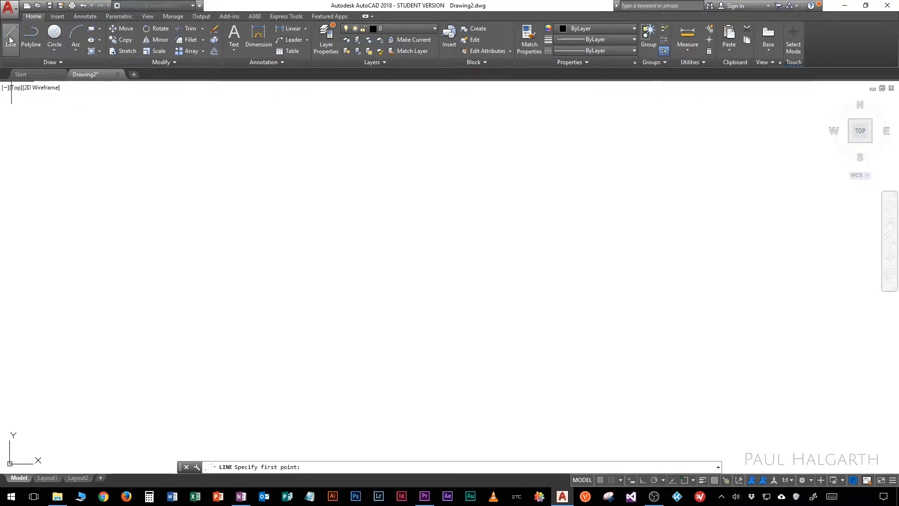
left_click(115, 129)
left_click(735, 115)
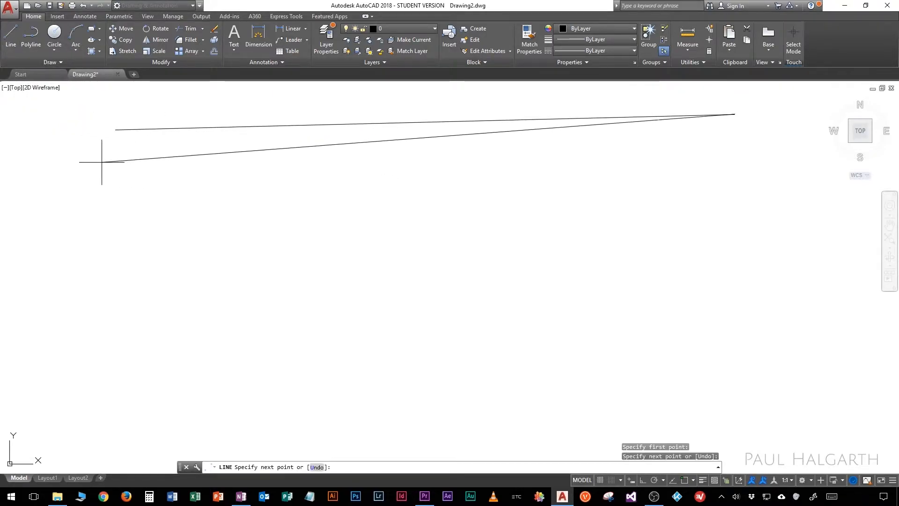
left_click(71, 162)
left_click(739, 158)
left_click(45, 186)
left_click(768, 203)
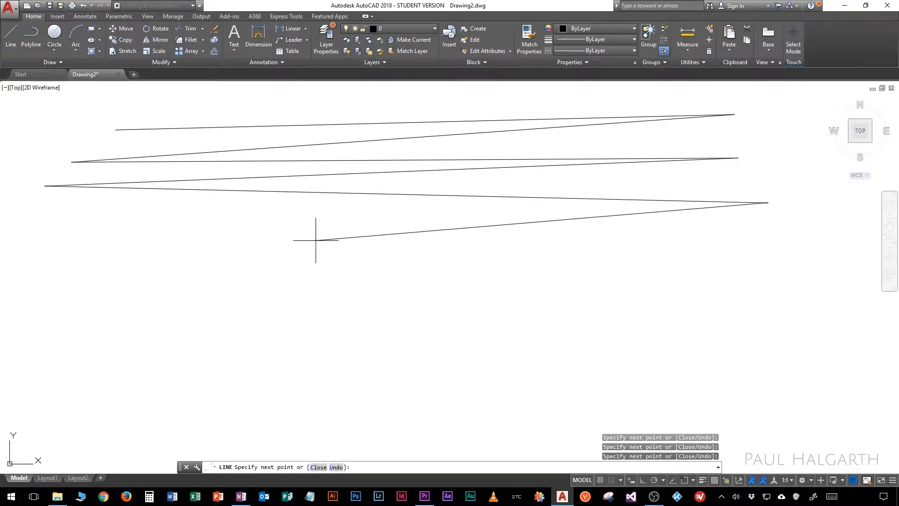
left_click(782, 236)
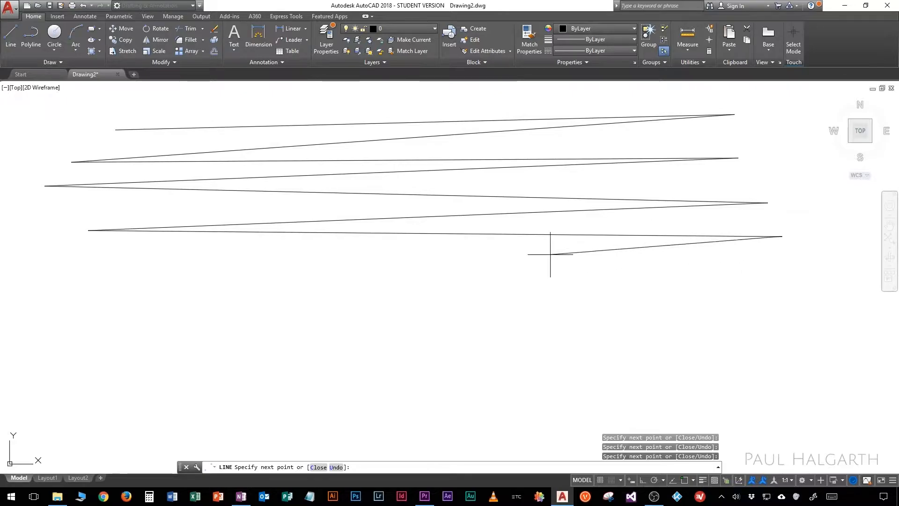
left_click(763, 277)
right_click(364, 235)
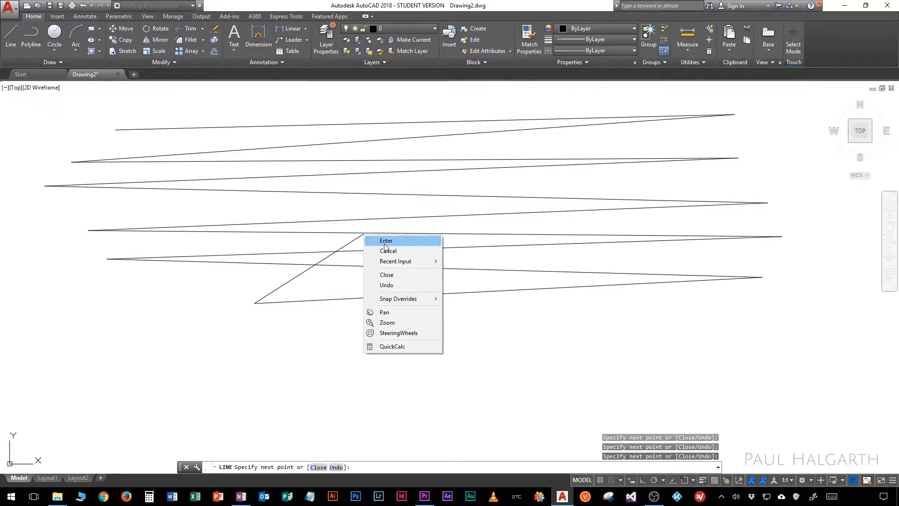
left_click(386, 242)
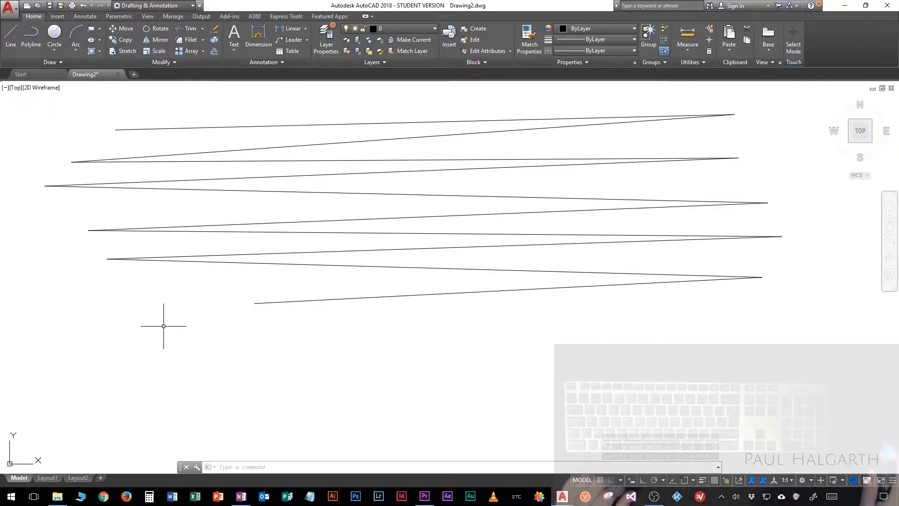
Step: Draw a second zigzag of long, nearly horizontal connected lines below the first one using the Line command
type("line")
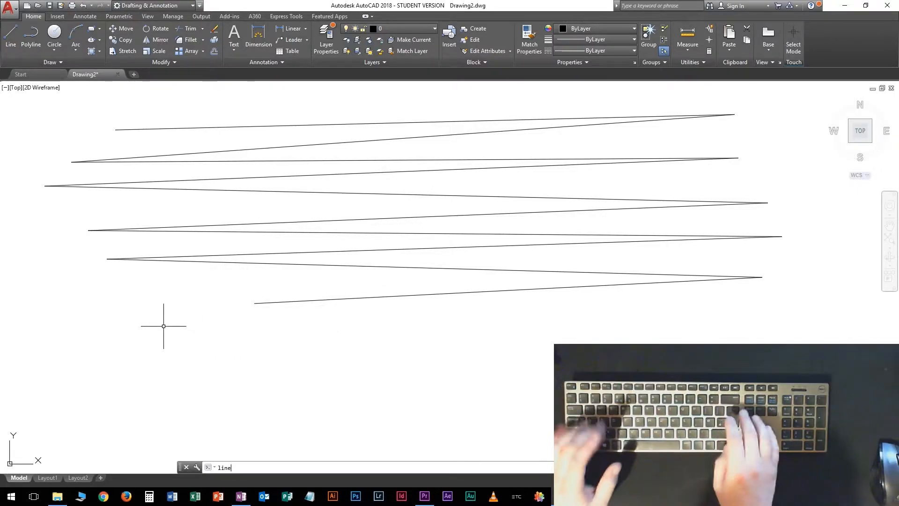
key("Return")
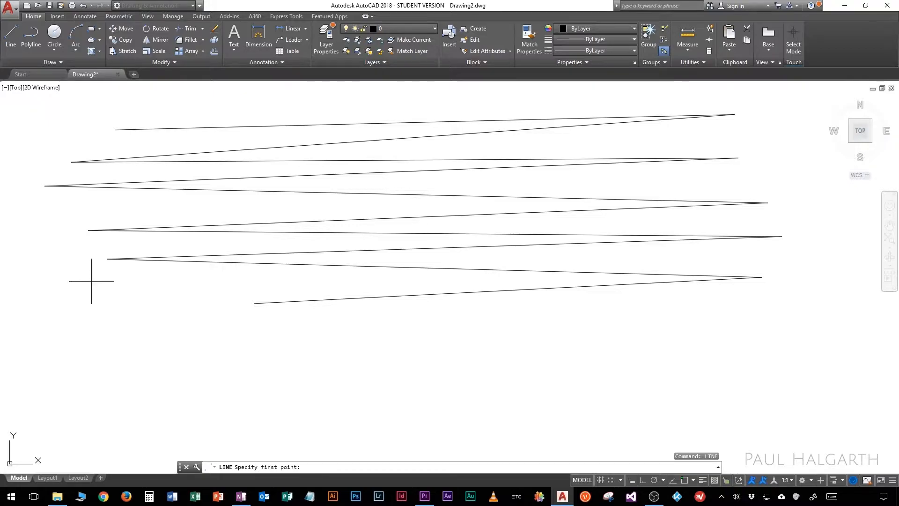
left_click(81, 311)
left_click(686, 314)
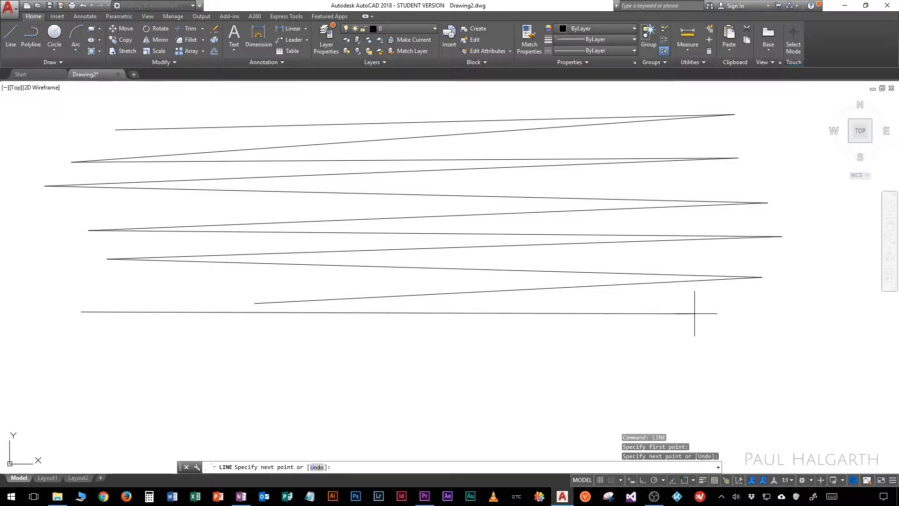
left_click(70, 362)
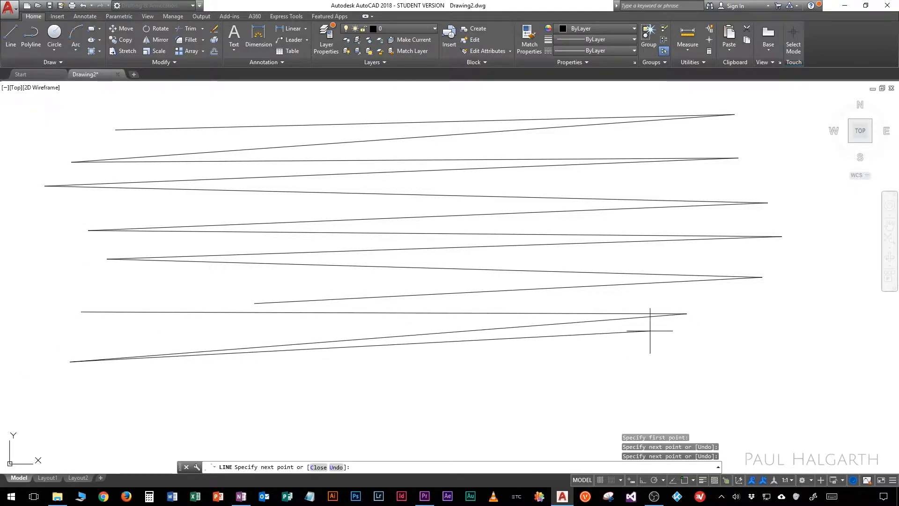
left_click(752, 337)
left_click(114, 390)
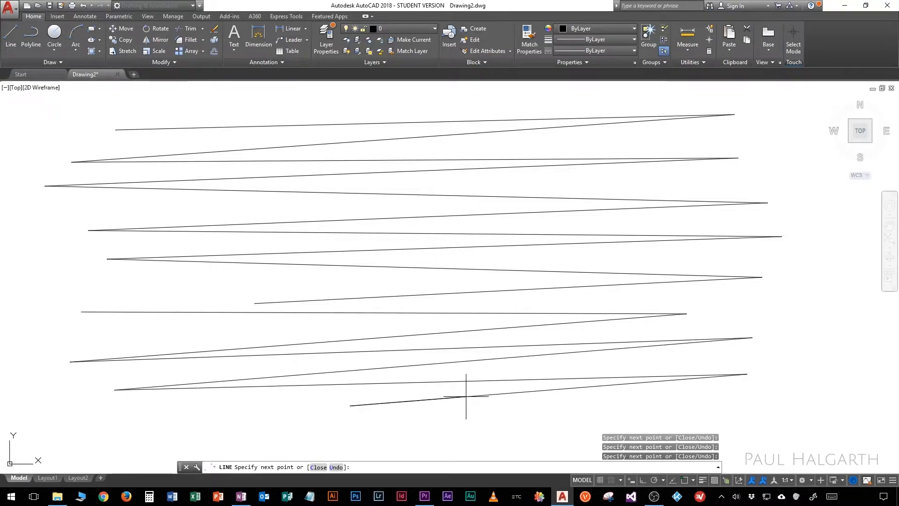
Step: Continue the second line chain with steep up-and-down segments crossing the existing zigzags, and end the chain
left_click(561, 412)
left_click(429, 115)
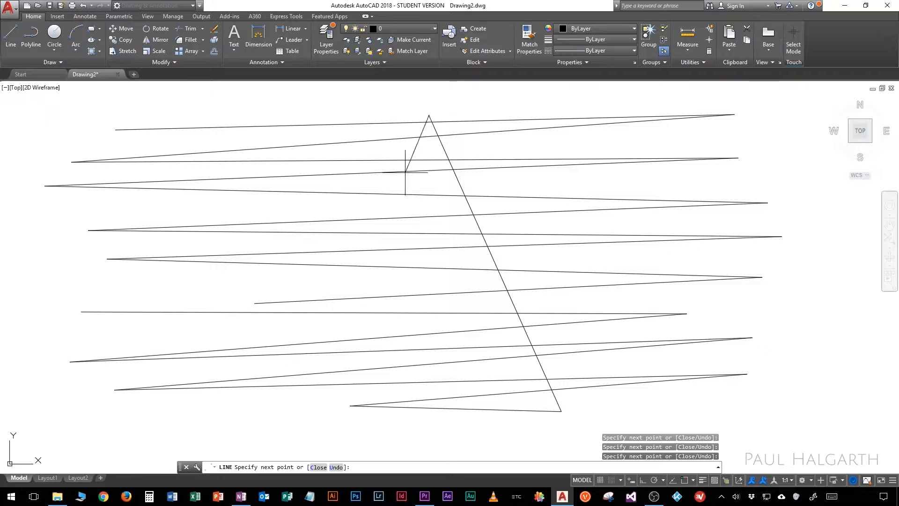
left_click(334, 109)
left_click(257, 405)
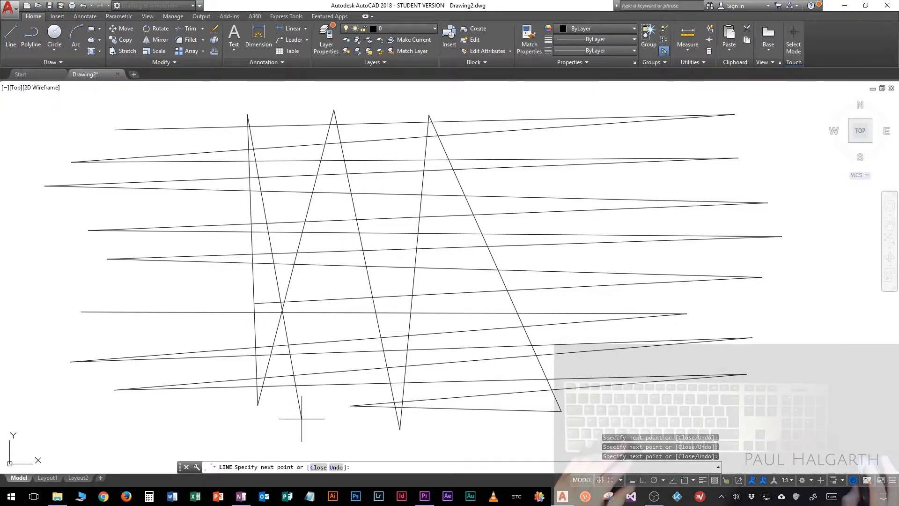
key("space")
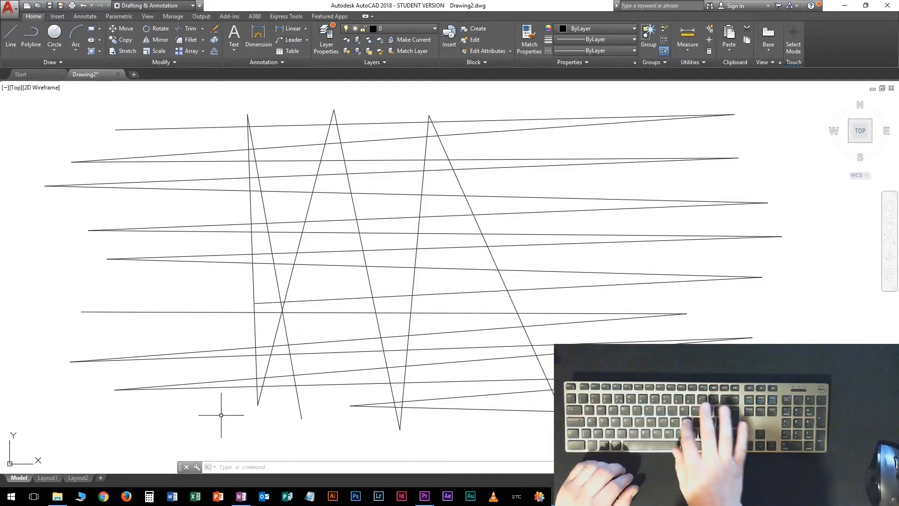
Step: Draw a line chain running along the bottom of the existing lines, then zigzagging steeply up and down back to the upper left
type("l")
key("Return")
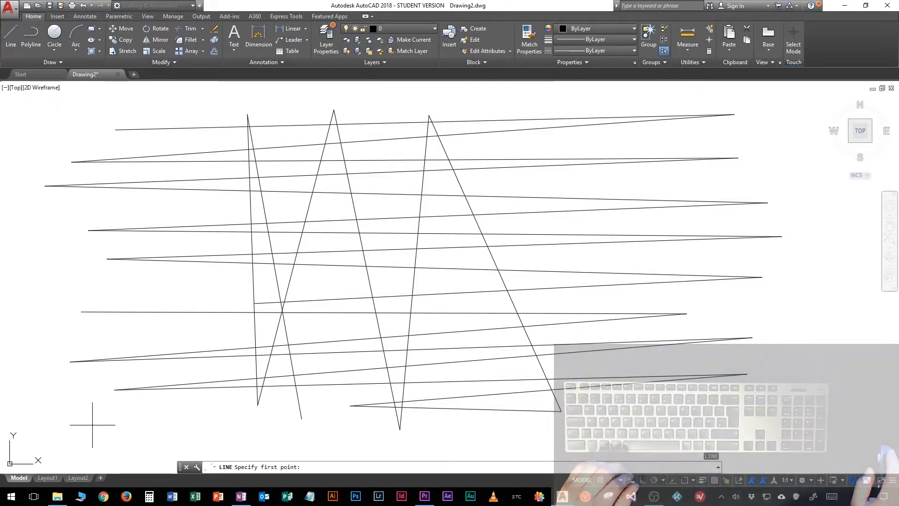
left_click(90, 424)
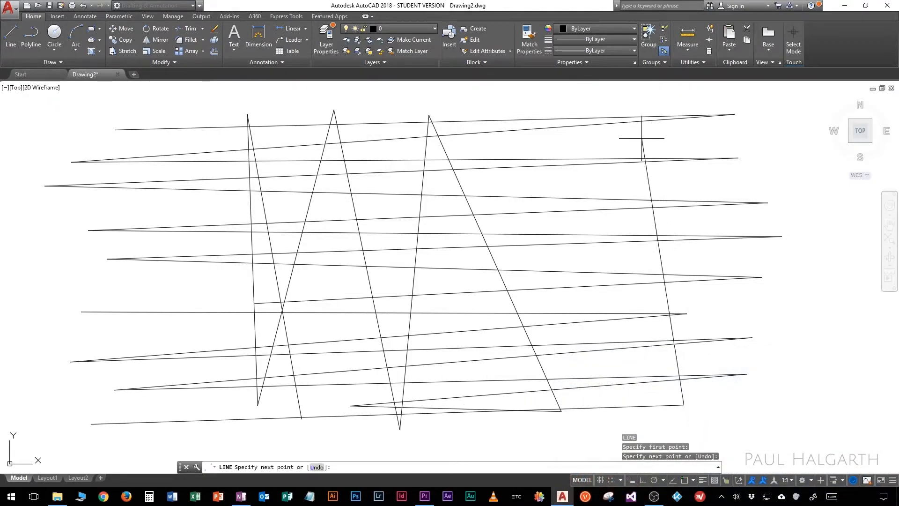
left_click(600, 106)
left_click(555, 431)
left_click(480, 104)
left_click(435, 432)
left_click(368, 110)
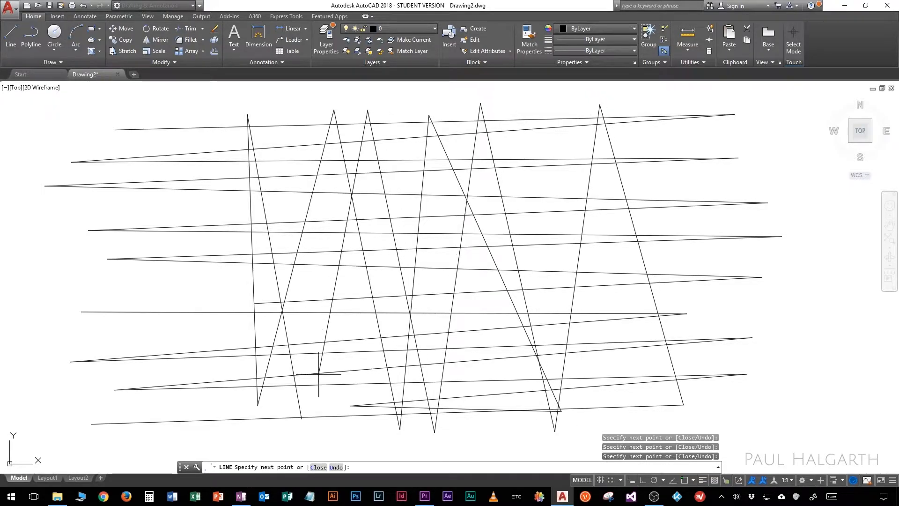
left_click(209, 102)
left_click(138, 101)
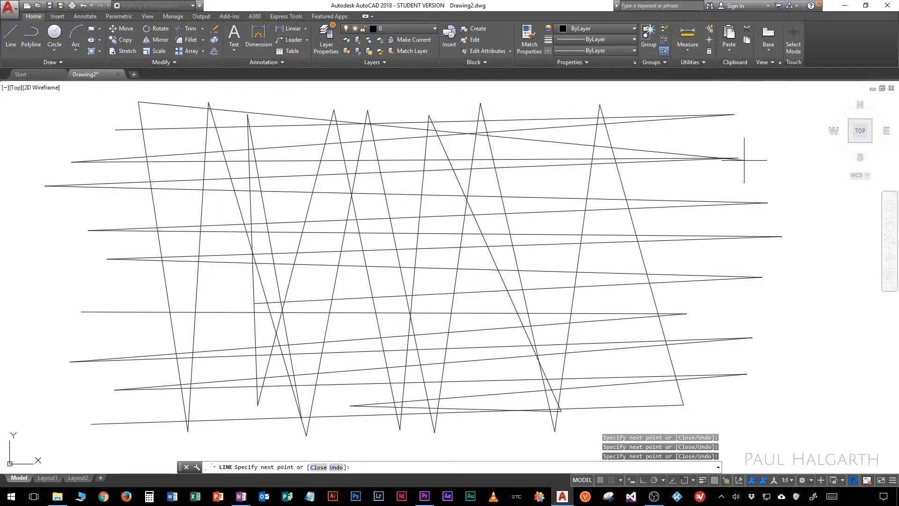
Step: Extend the line chain across to the right edge with a short zigzag downward, and end it
left_click(687, 266)
left_click(788, 315)
key("space")
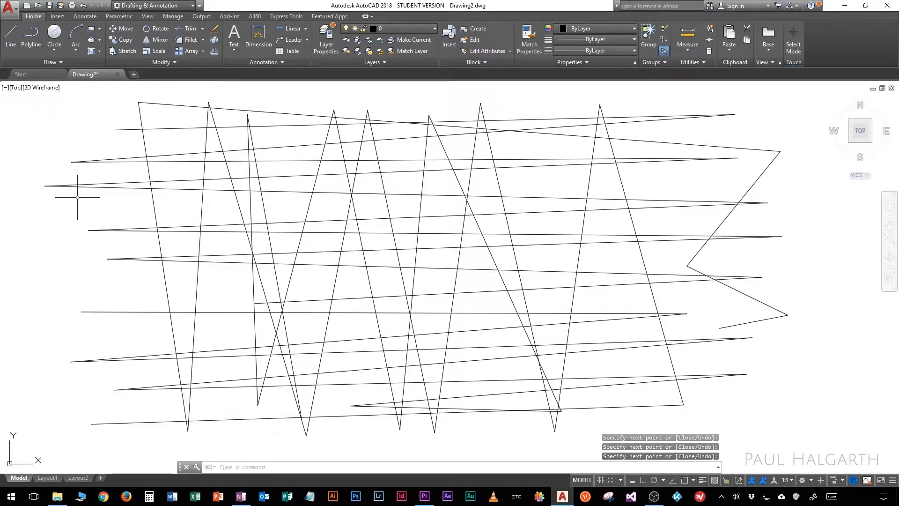
Step: Draw a single line sloping up to the right through the middle of the existing lines
type("l")
key("Return")
left_click(144, 284)
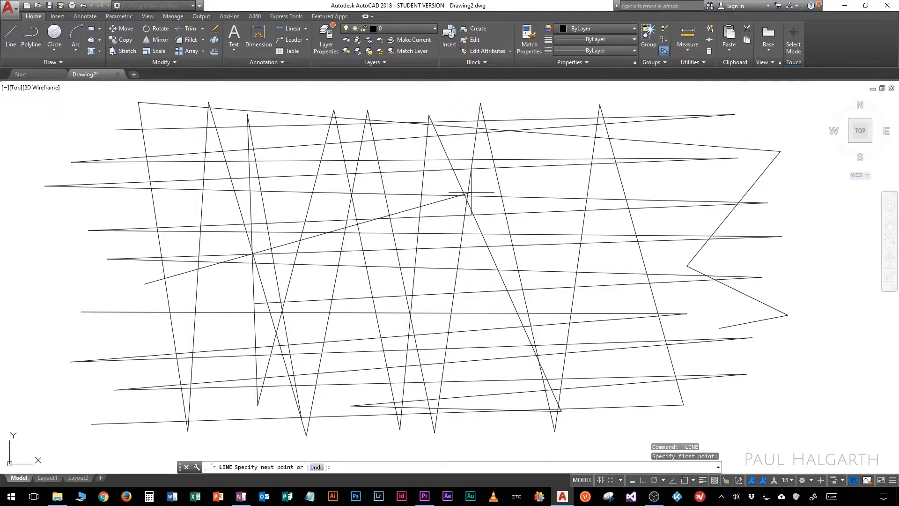
left_click(527, 178)
key("Return")
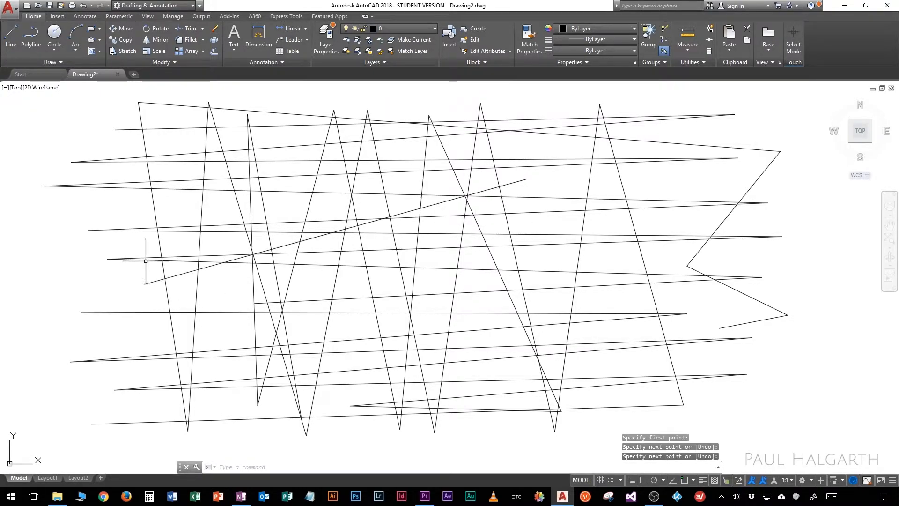
Step: Repeat the Line command to draw a single line sloping down to the right, crossing the previous one
key("Return")
left_click(125, 205)
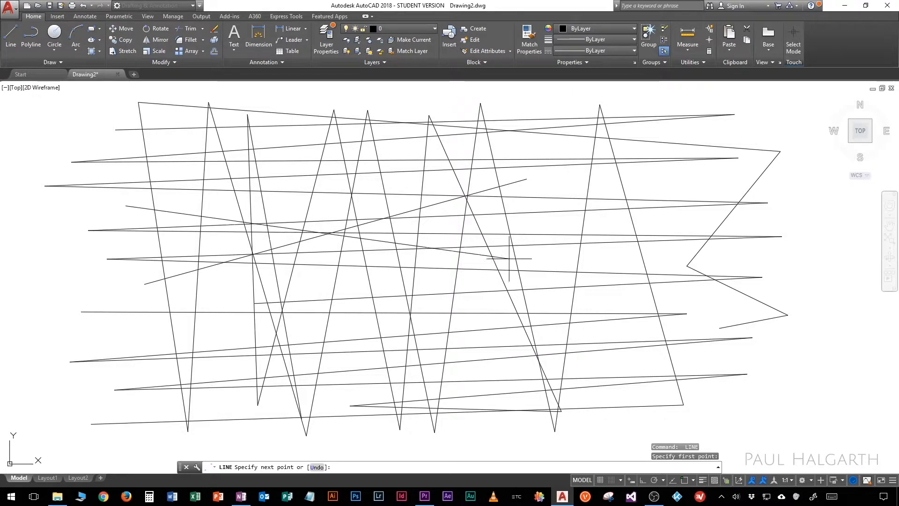
left_click(550, 259)
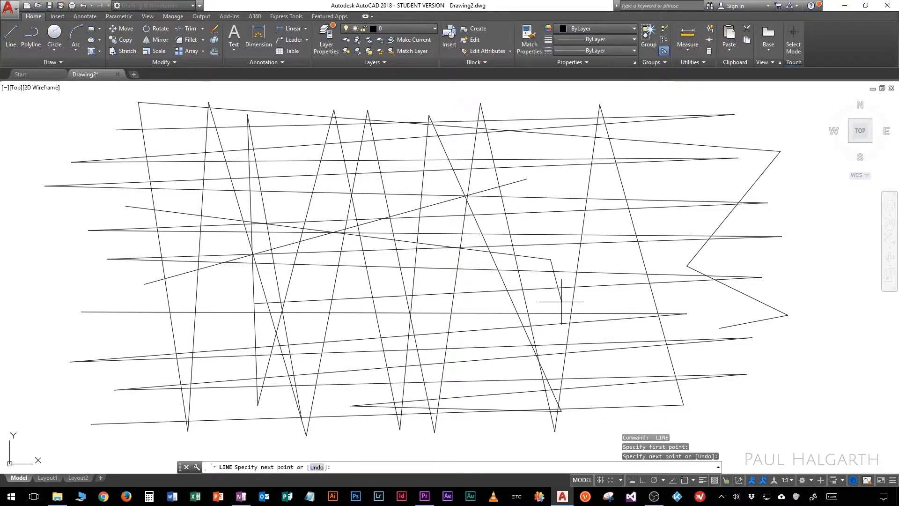
key("Return")
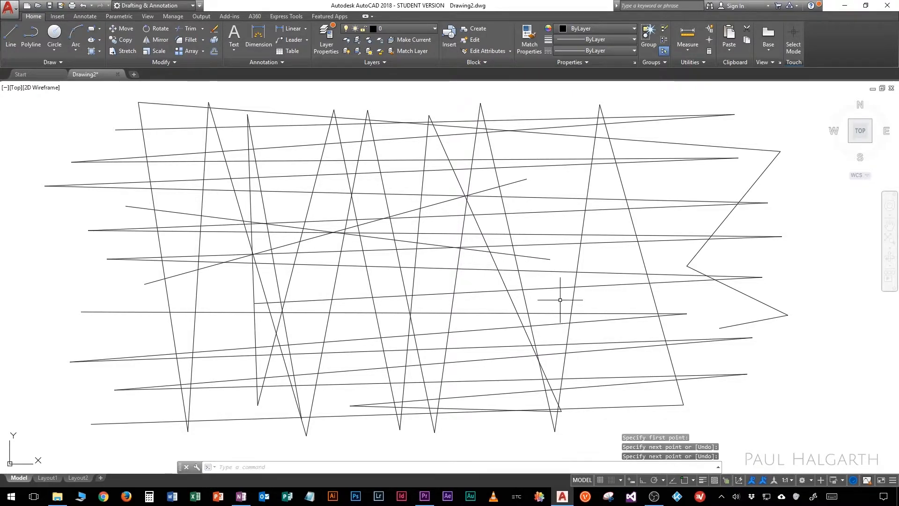
Step: Repeat the Line command to draw a single line from the far right side down toward the lower middle
right_click(560, 185)
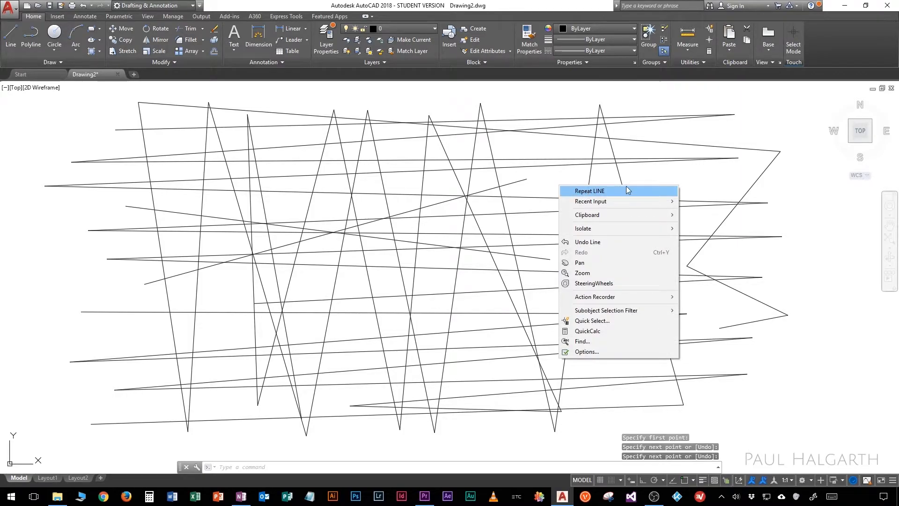
left_click(589, 191)
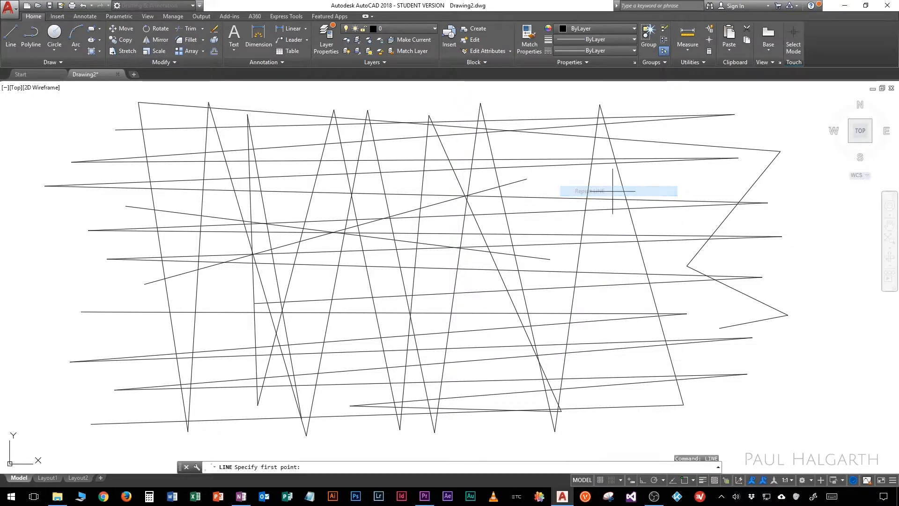
left_click(803, 203)
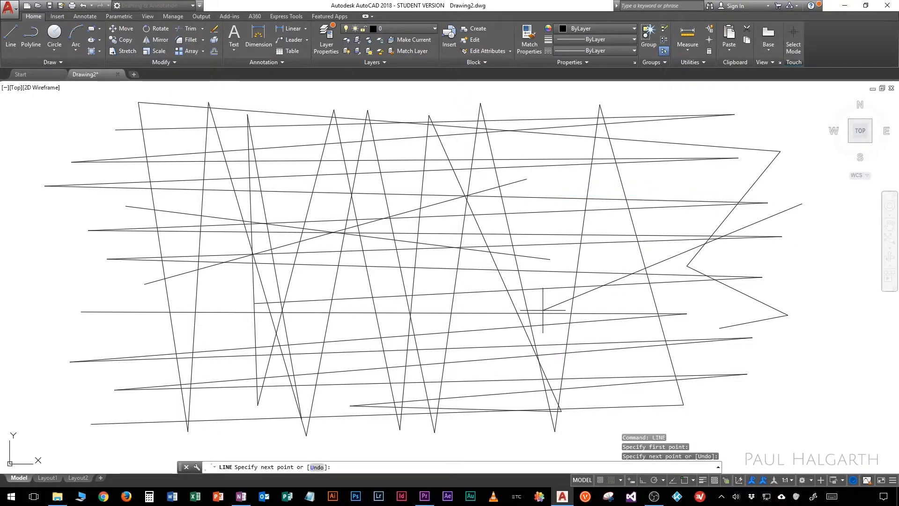
key("Return")
key("Return")
Step: Draw another single line from the lower left to the lower right of the line pattern, and leave the command
left_click(87, 338)
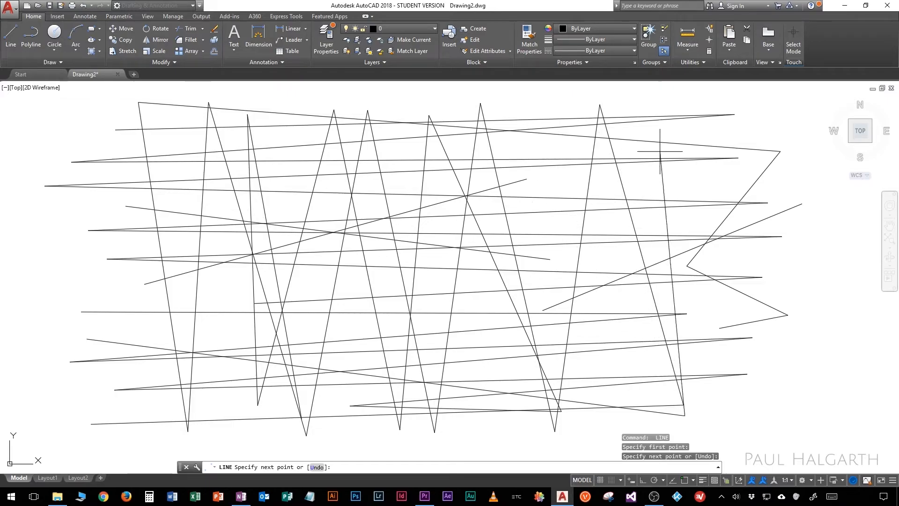
key("Escape")
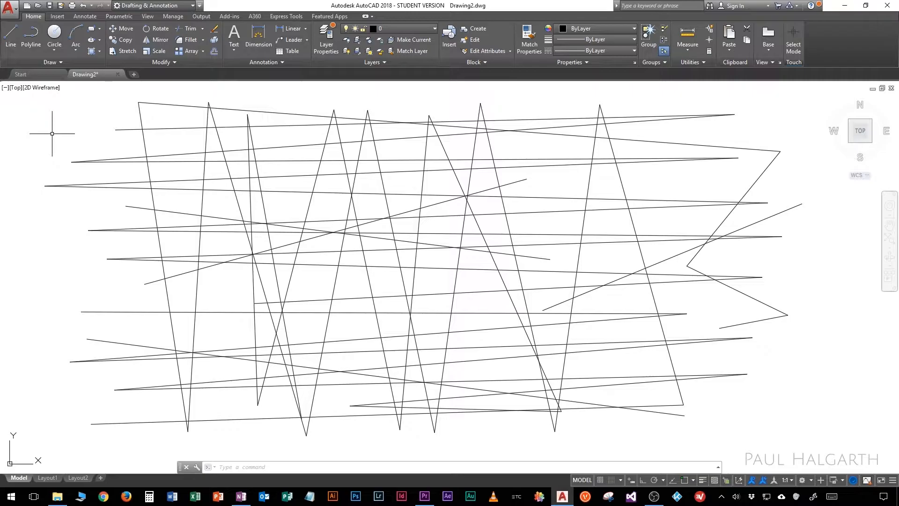
Step: Erase the two long lines nearest the top: the one sloping down to the right and the first zigzag line
left_click(290, 113)
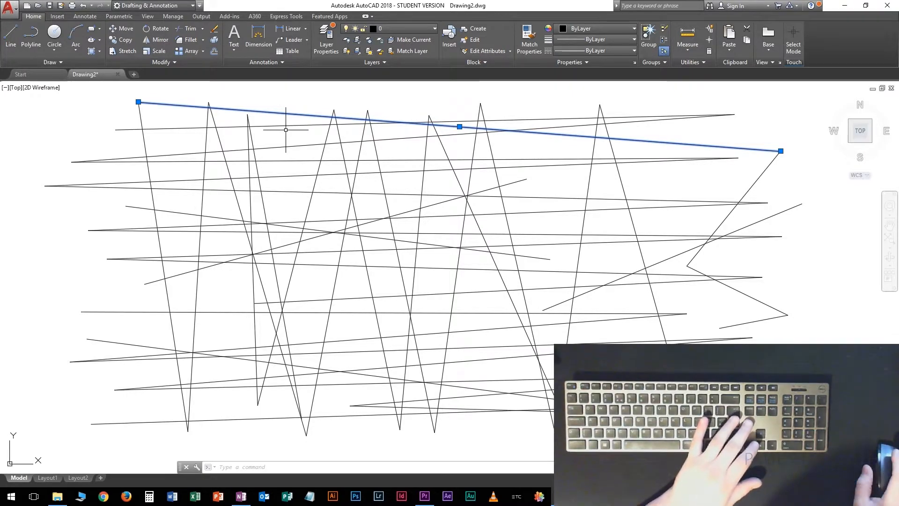
key("Delete")
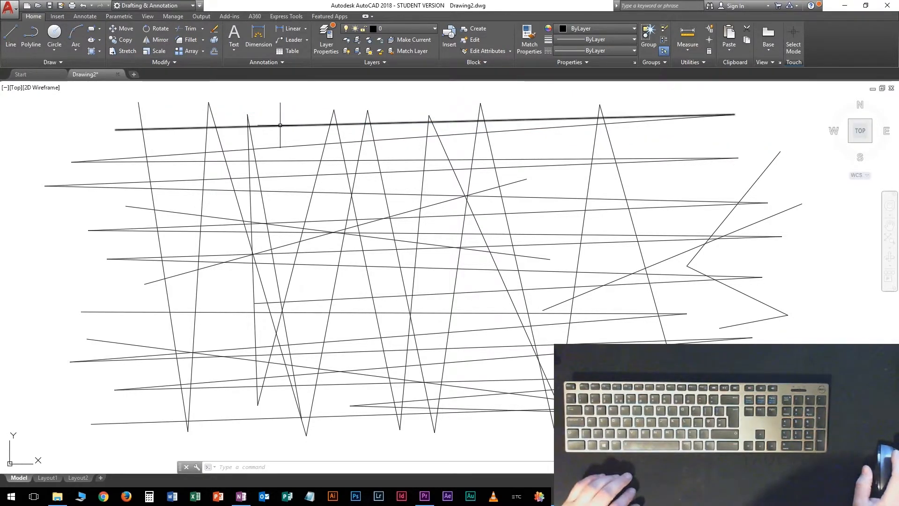
left_click(280, 124)
right_click(284, 121)
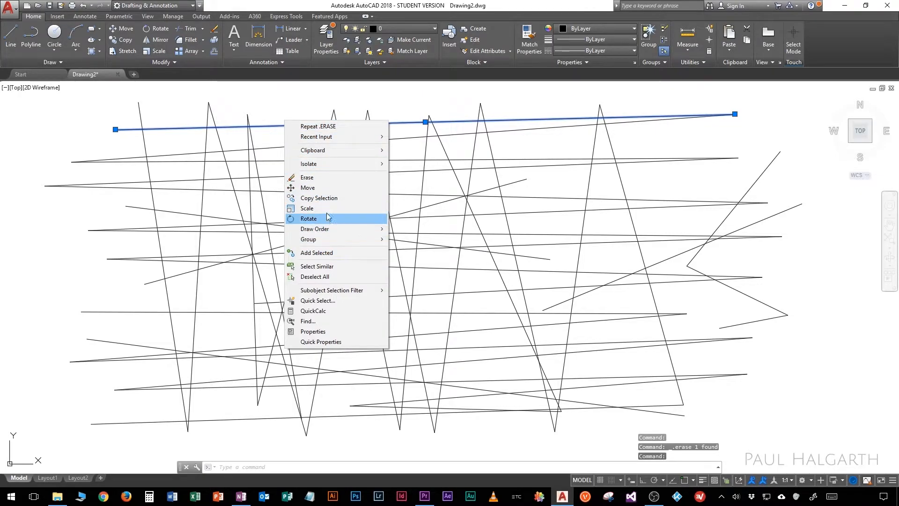
left_click(328, 178)
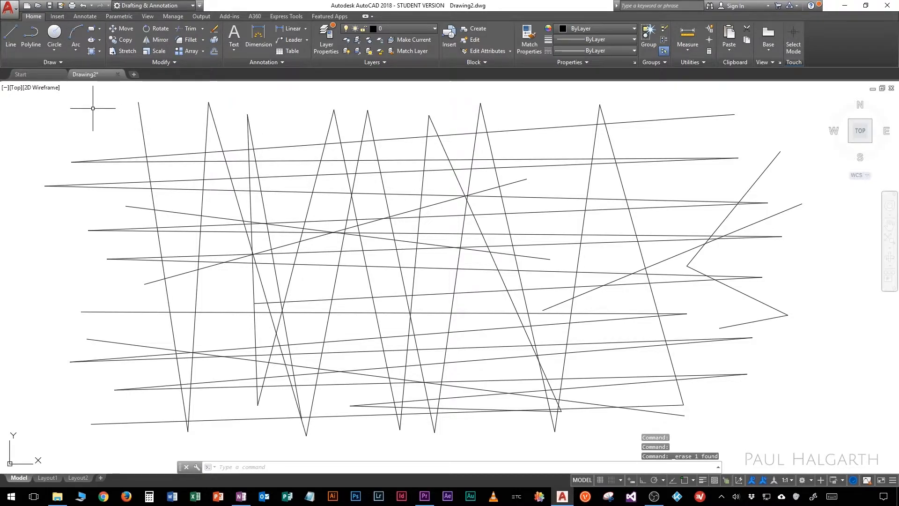
Step: Select the five uppermost nearly horizontal lines one by one
left_click(291, 139)
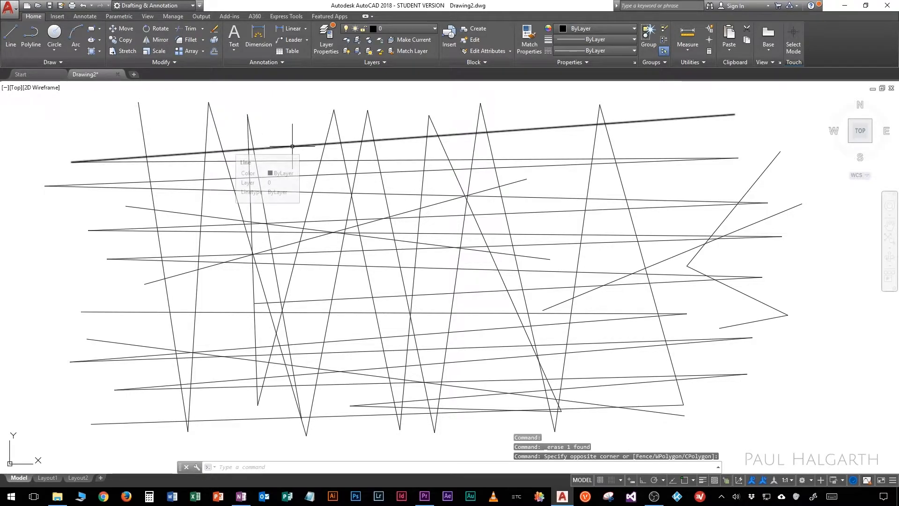
left_click(297, 154)
left_click(297, 160)
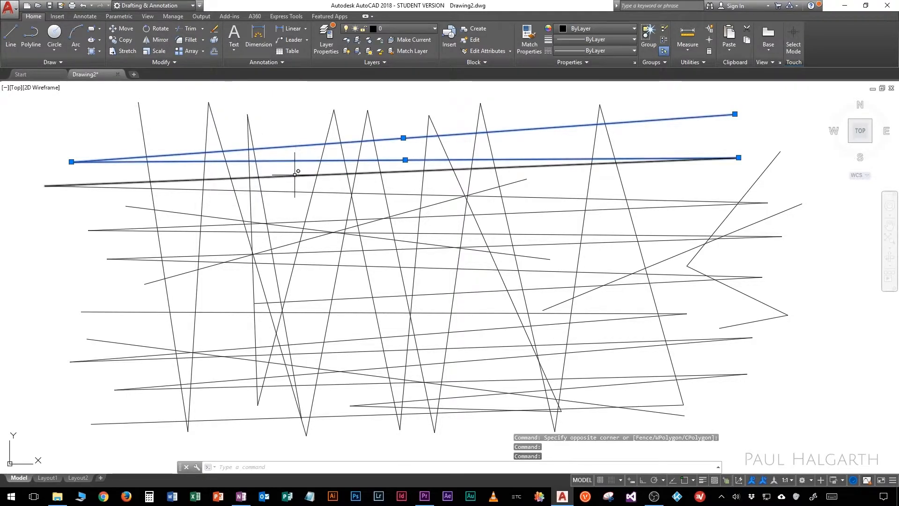
left_click(296, 176)
left_click(295, 192)
left_click(297, 222)
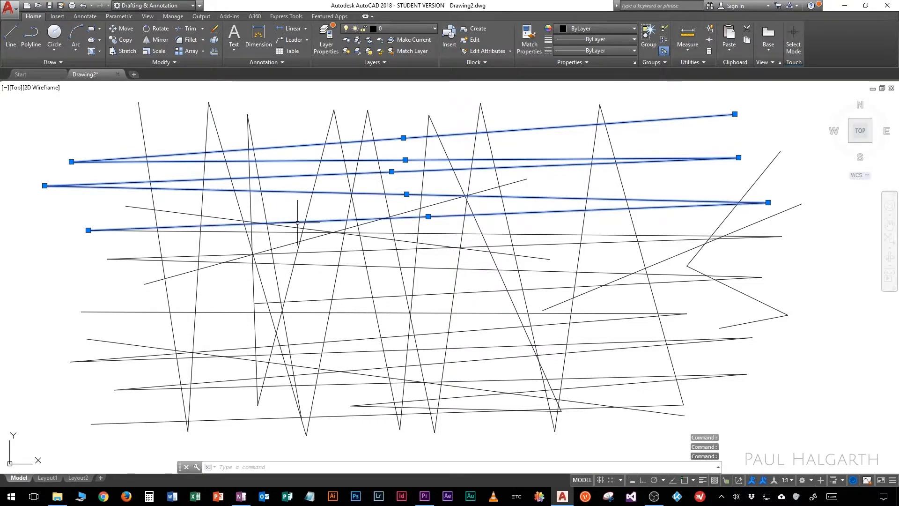
Step: Remove the five selected lines from the selection one by one
left_click(298, 191, "shift")
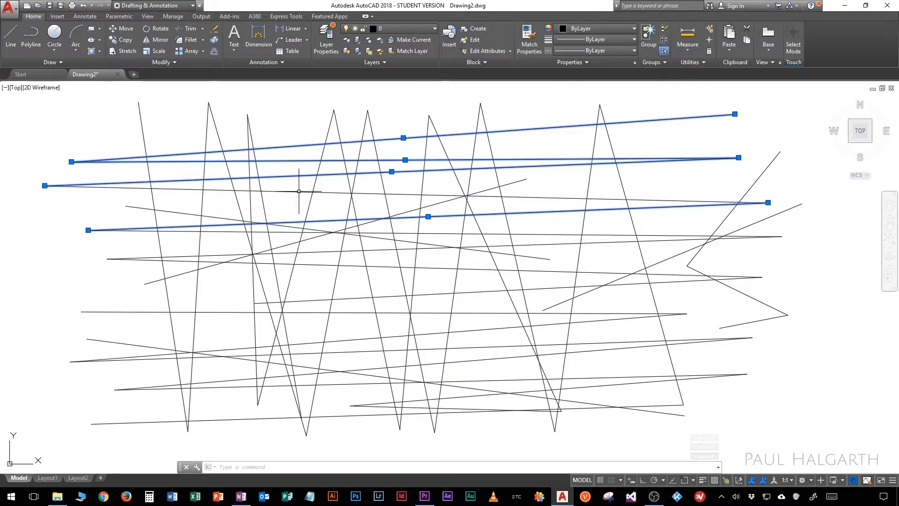
left_click(296, 176, "shift")
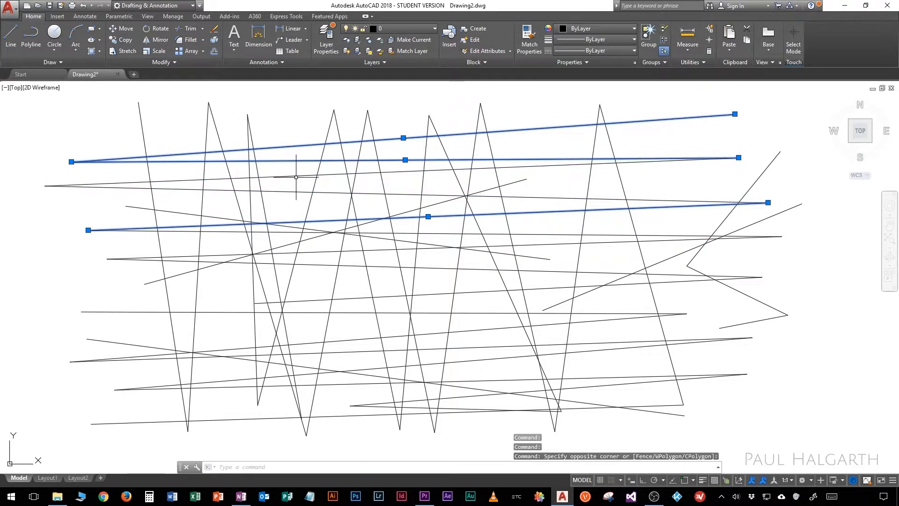
left_click(301, 160, "shift")
left_click(302, 146, "shift")
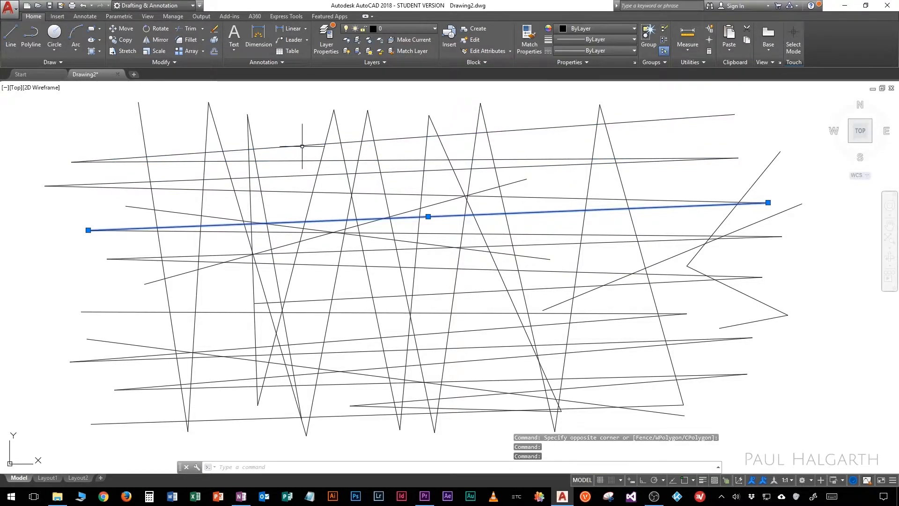
left_click(286, 228, "shift")
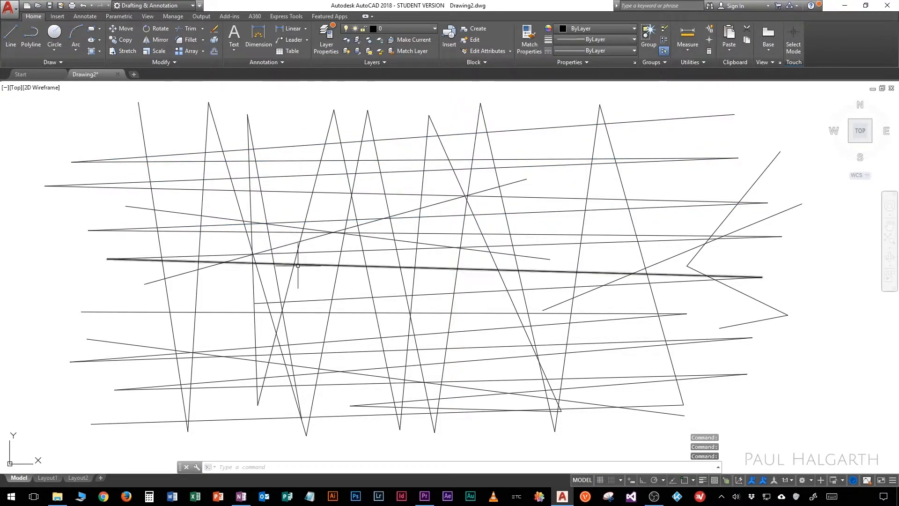
Step: Window-select the two single crossing lines in the middle of the pattern and erase them
left_click(120, 122)
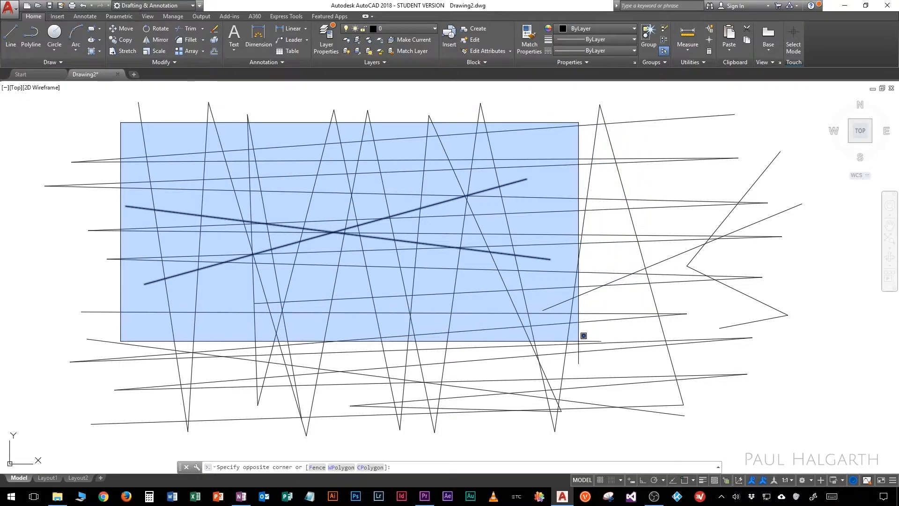
left_click(572, 333)
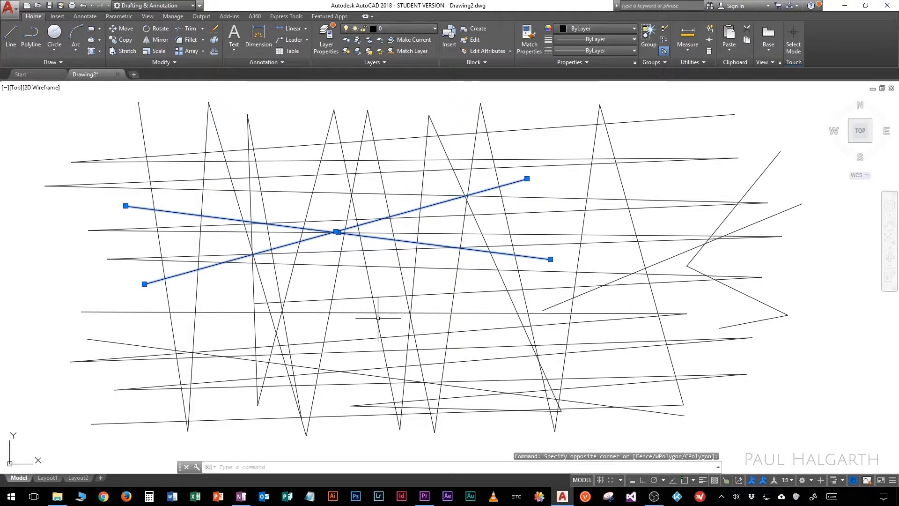
key("Delete")
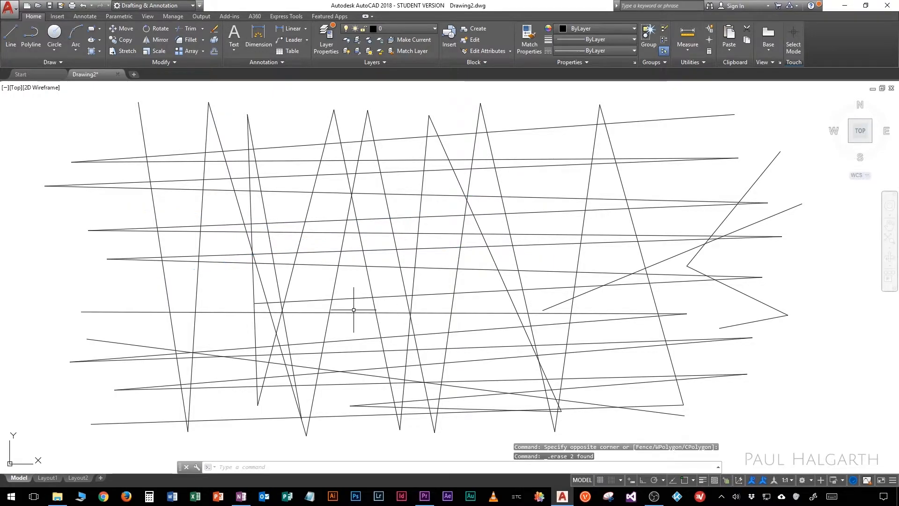
Step: Select all remaining lines with two crossing selections and erase them
left_click(699, 324)
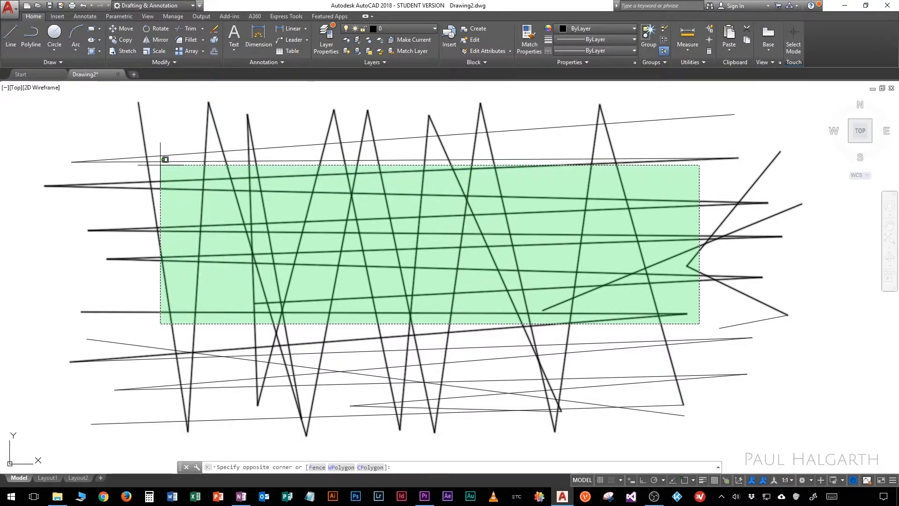
left_click(121, 143)
left_click(754, 425)
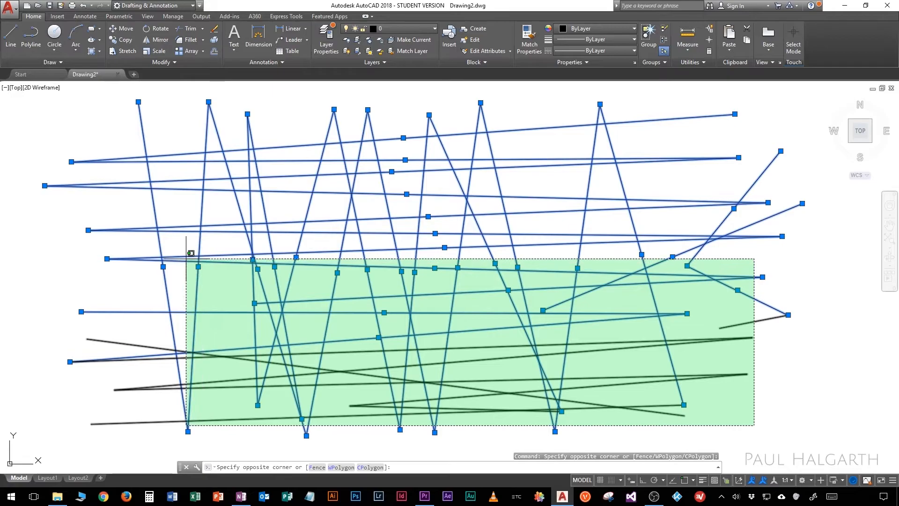
left_click(186, 258)
key("Delete")
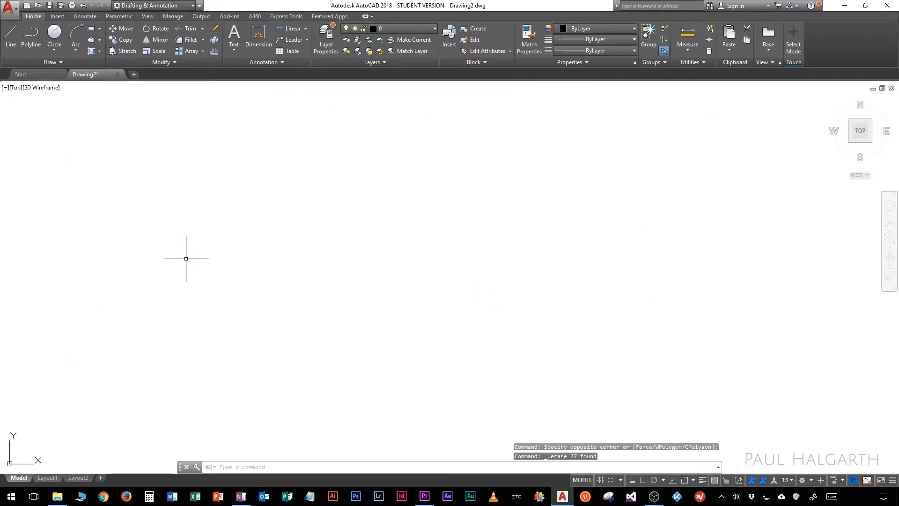
Step: Draw a chain of five connected lines zigzagging from the upper left down to the right, and end it
left_click(11, 33)
left_click(83, 154)
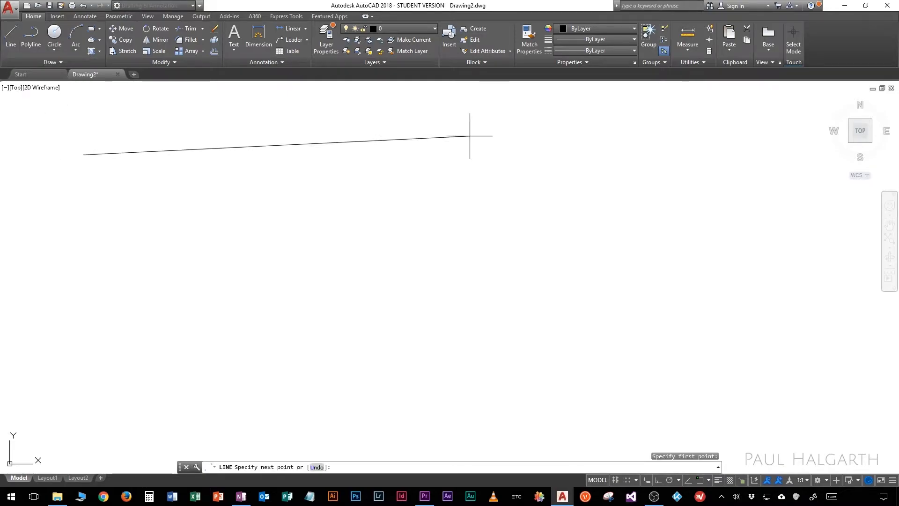
left_click(562, 134)
left_click(317, 218)
left_click(673, 199)
left_click(591, 261)
left_click(735, 256)
key("Return")
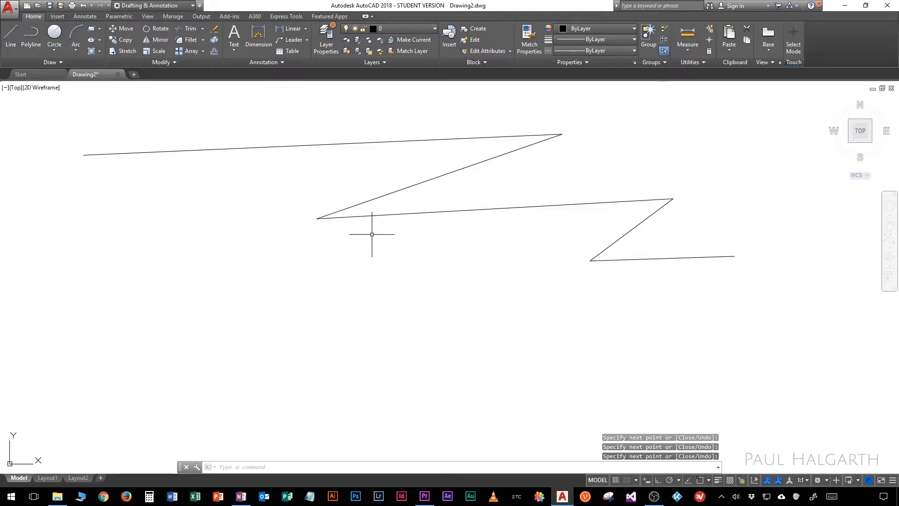
Step: Select all five lines of the zigzag chain with lasso selections
mouse_move(248, 120)
left_mouse_down()
mouse_move(361, 126)
mouse_move(474, 93)
mouse_move(606, 135)
mouse_move(530, 162)
mouse_move(588, 192)
mouse_move(709, 205)
mouse_move(675, 243)
mouse_move(785, 279)
mouse_move(642, 305)
mouse_move(530, 261)
mouse_move(606, 230)
mouse_move(625, 209)
mouse_move(326, 241)
mouse_move(293, 195)
mouse_move(369, 175)
left_mouse_up()
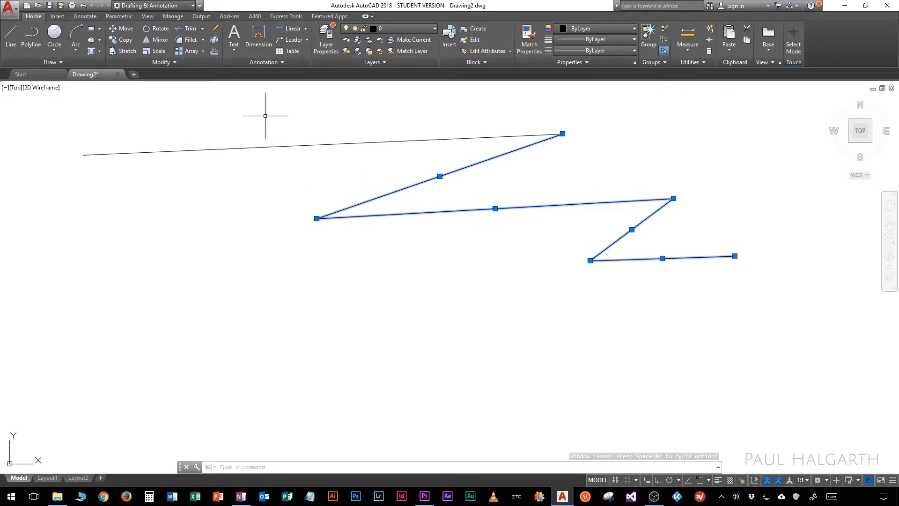
mouse_move(261, 111)
left_mouse_down()
mouse_move(201, 171)
mouse_move(181, 267)
mouse_move(259, 303)
left_mouse_up()
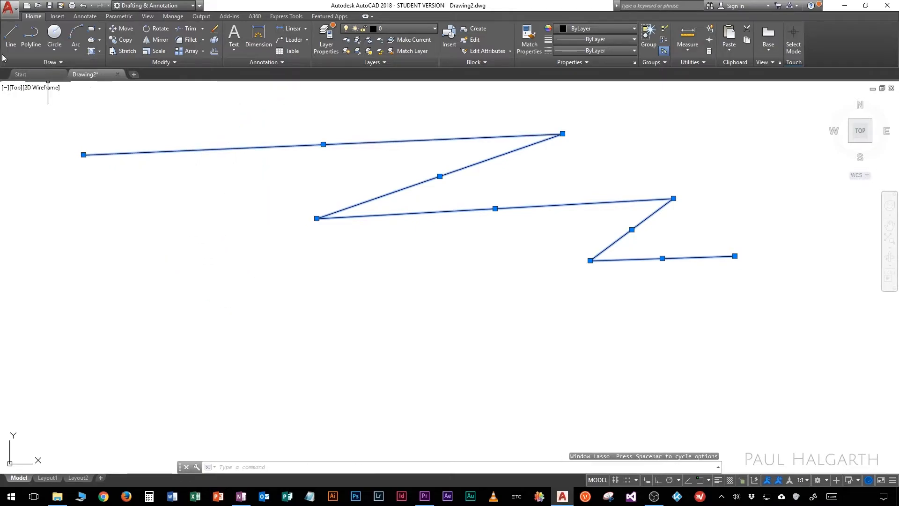
Step: Turn off press-and-drag lasso selection in the program's selection options and apply the change
left_click(9, 9)
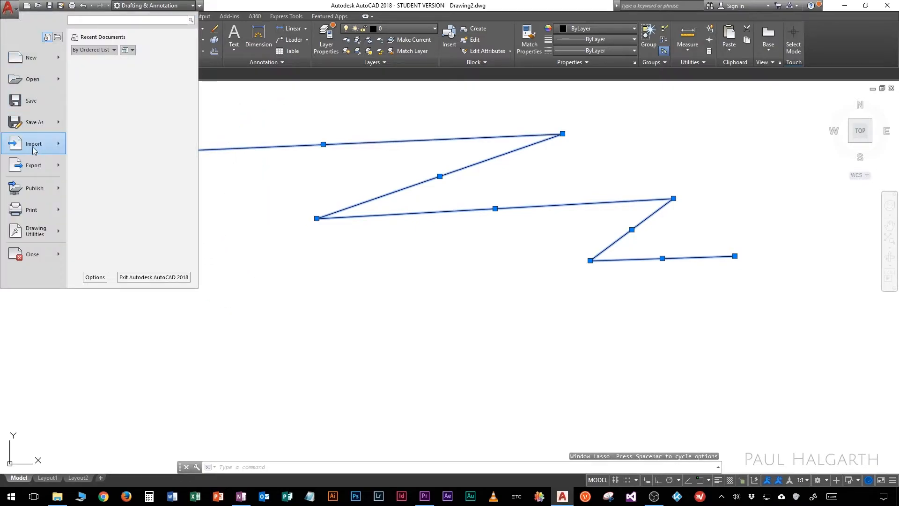
left_click(95, 277)
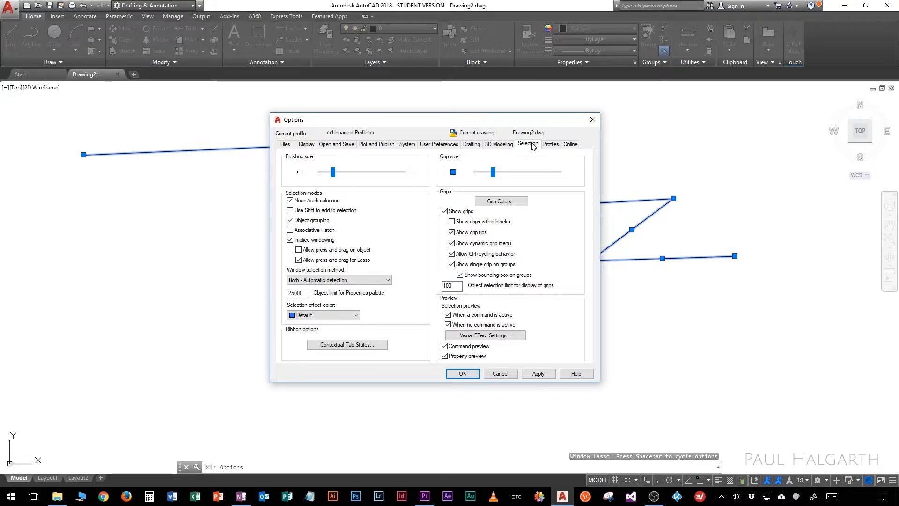
left_click(362, 260)
left_click(458, 372)
key("ctrl+y")
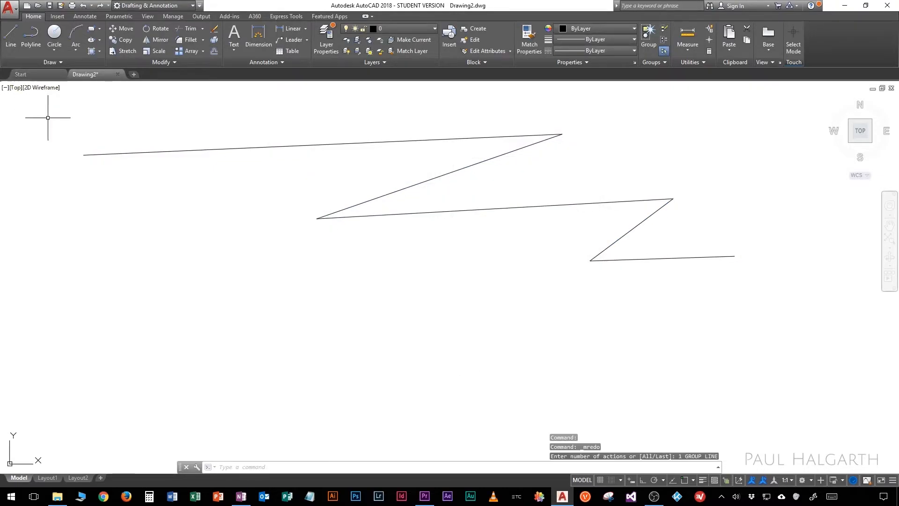
Step: Window-select the four lower lines of the zigzag chain with two corner points, and clear the selection
left_click(102, 113)
left_click(778, 312)
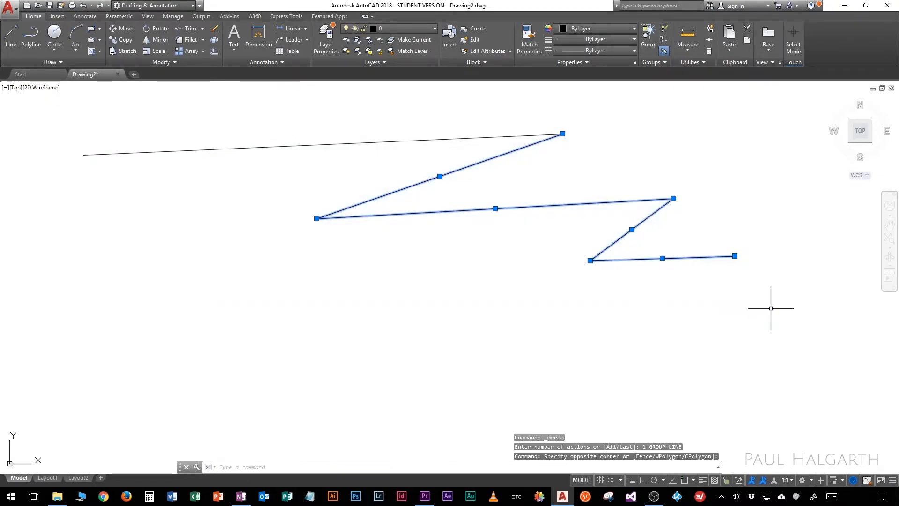
key("Escape")
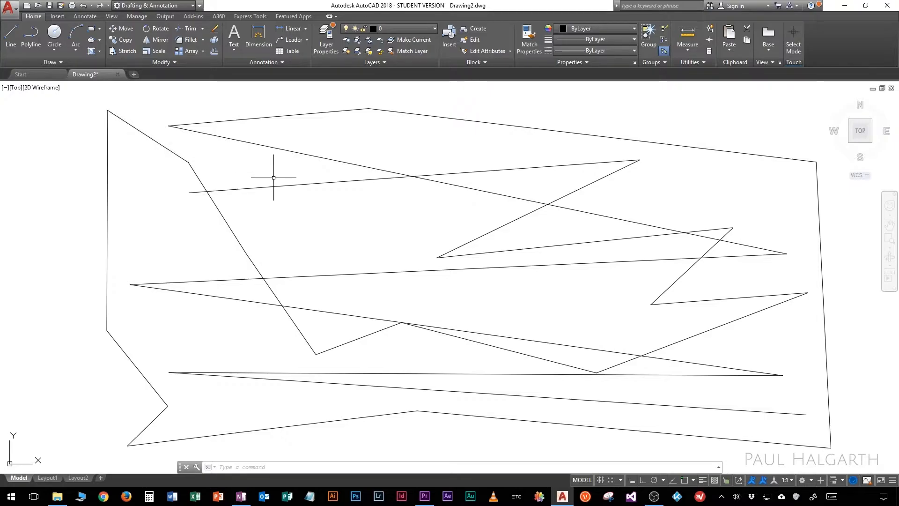
scroll(374, 224, "down", 5)
scroll(374, 224, "up", 5)
scroll(375, 224, "up", 2)
scroll(374, 224, "down", 8)
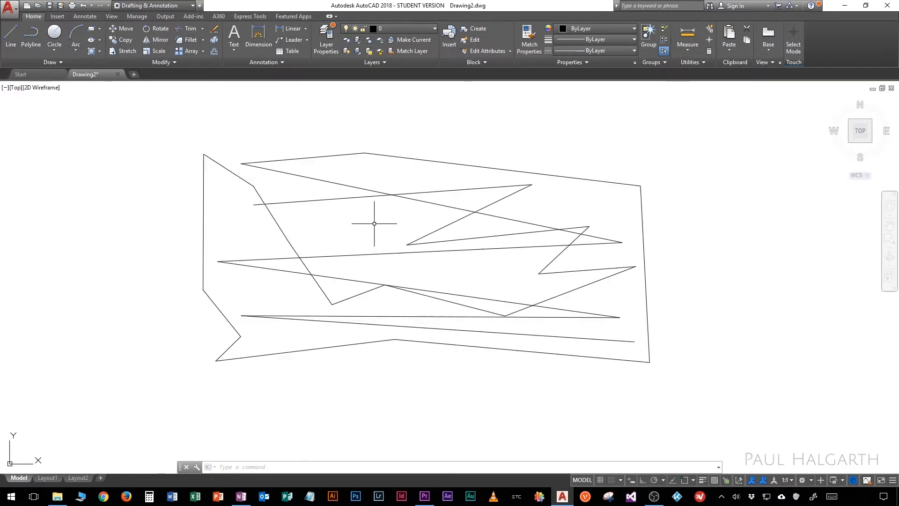
mouse_move(497, 222)
middle_mouse_down()
mouse_move(251, 207)
mouse_move(8, 154)
middle_mouse_up()
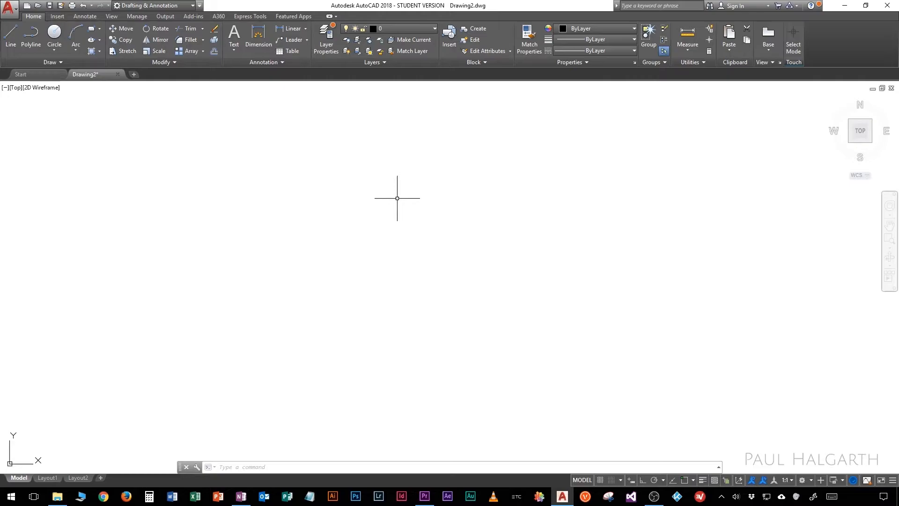
Step: Draw a six-sided outline of connected lines and finish it back at its first point with the Close option
left_click(11, 35)
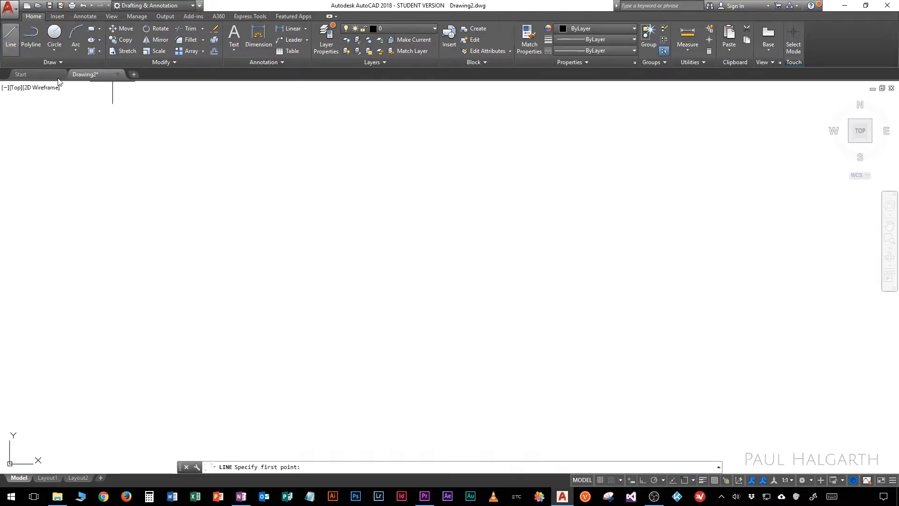
left_click(213, 149)
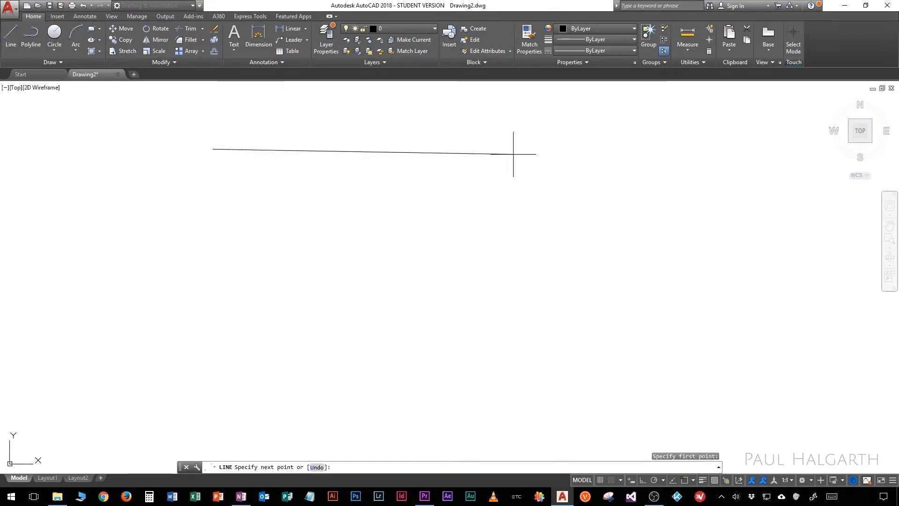
left_click(631, 133)
left_click(520, 202)
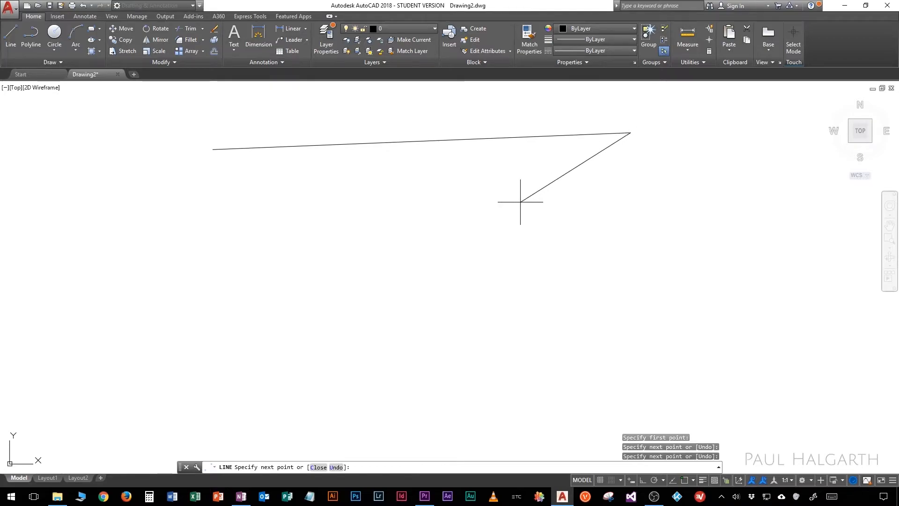
left_click(691, 210)
left_click(482, 256)
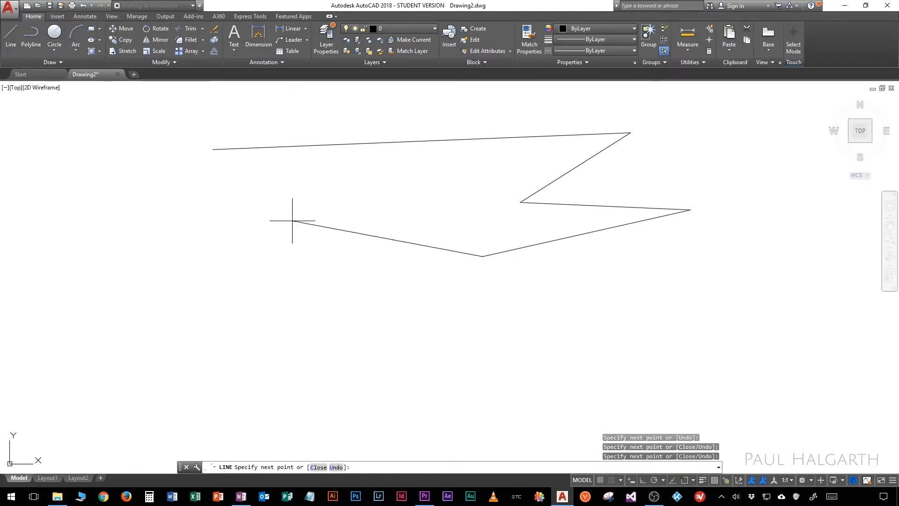
right_click(242, 199)
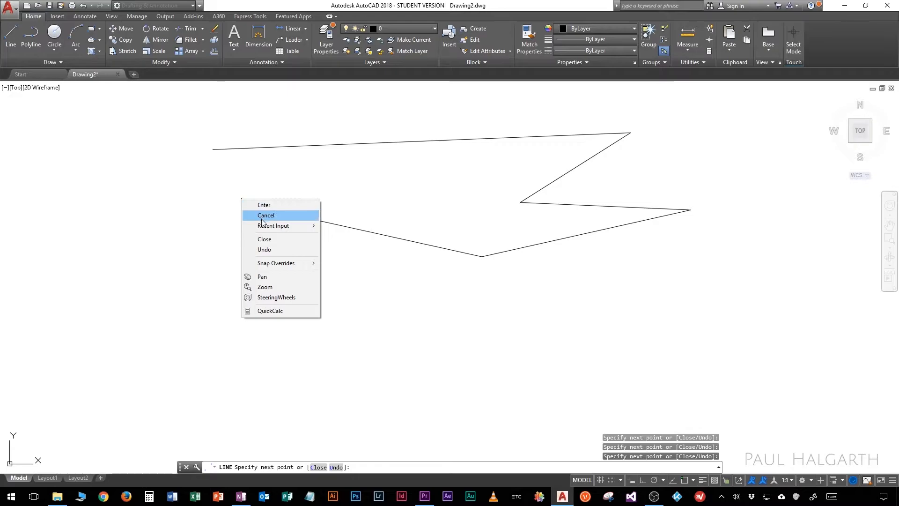
left_click(264, 239)
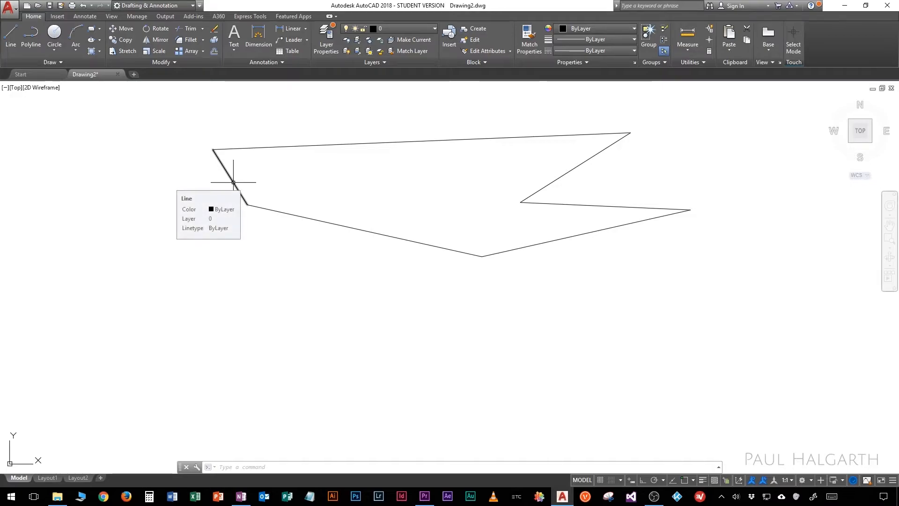
Step: Erase the closed outline and draw a single, nearly horizontal line 1000 units long across the upper drawing area
mouse_move(366, 344)
middle_mouse_down()
mouse_move(383, 213)
mouse_move(376, 175)
mouse_move(353, 153)
middle_mouse_up()
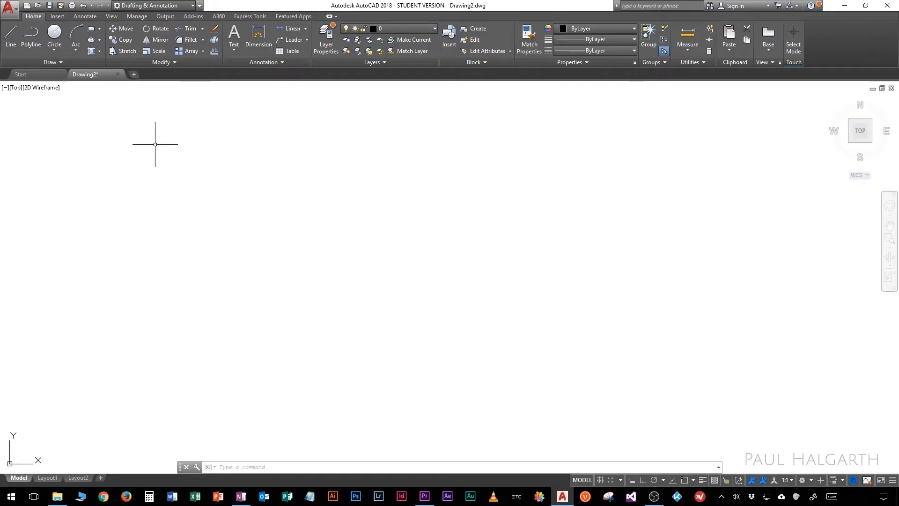
left_click(8, 38)
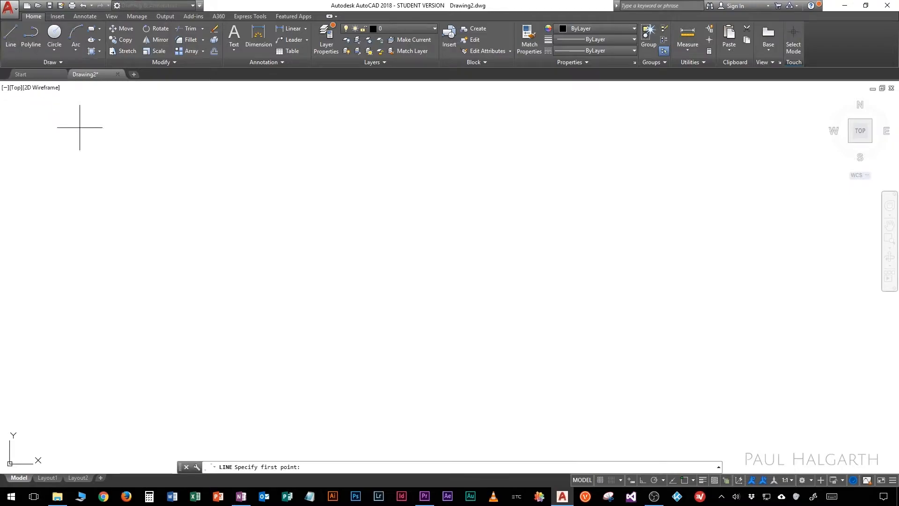
left_click(141, 193)
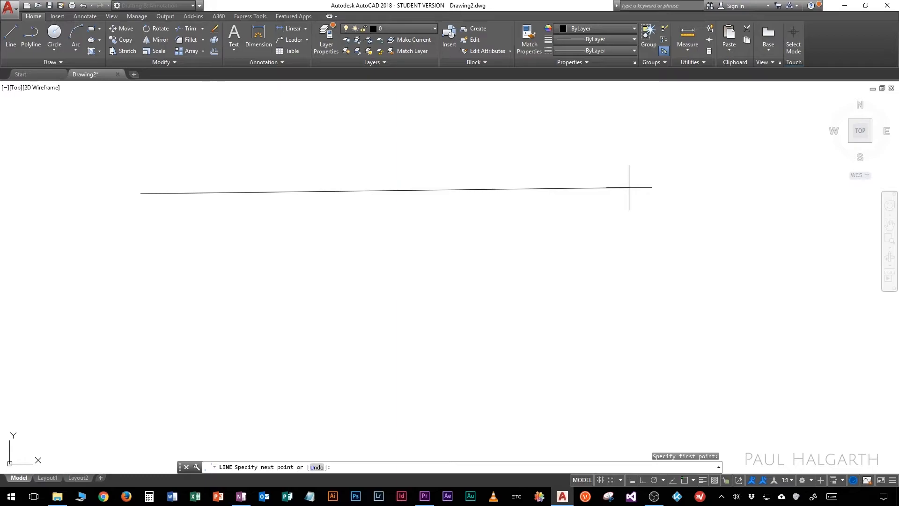
type("1000")
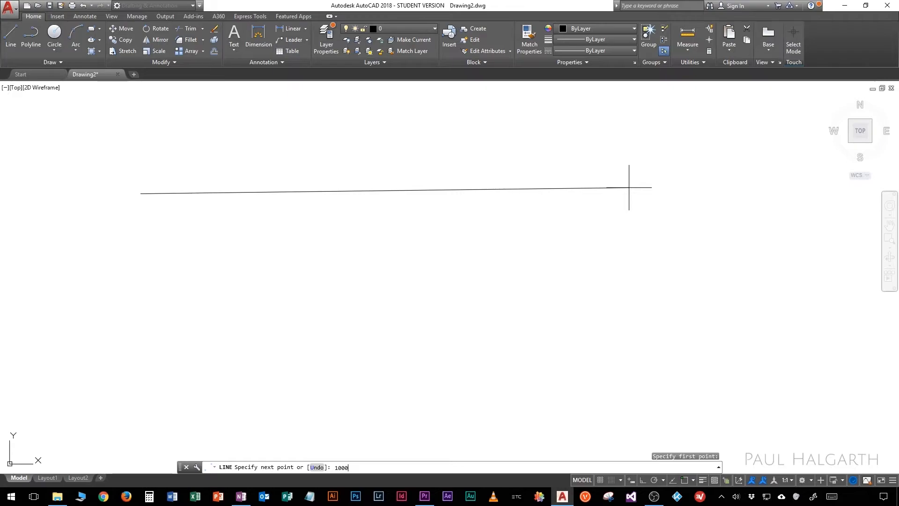
key("Return")
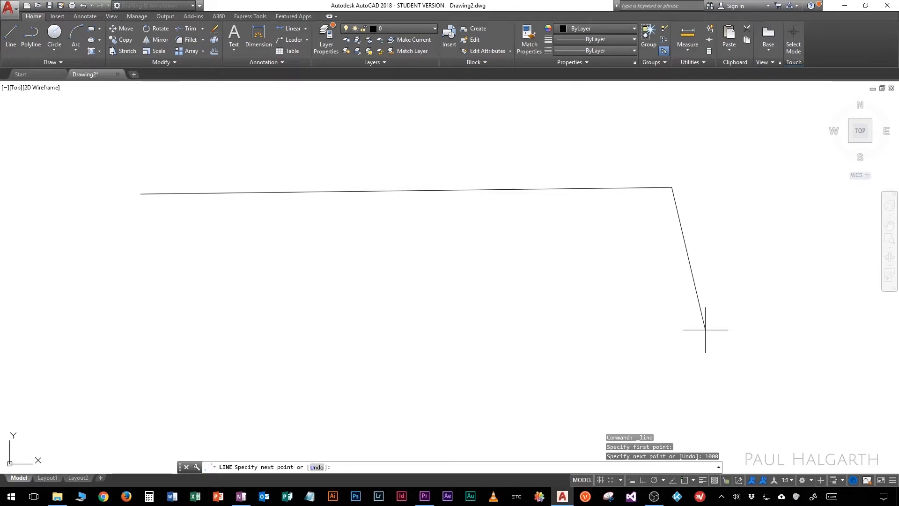
key("Return")
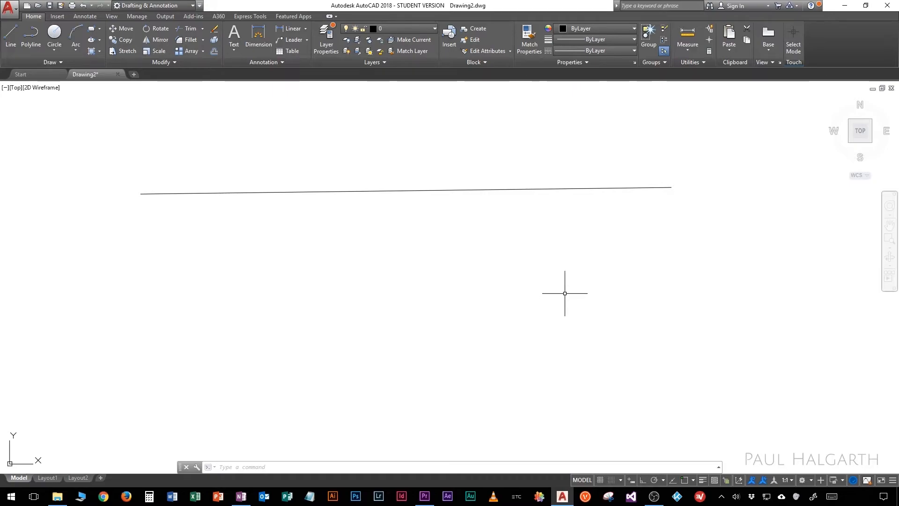
Step: Turn on polar tracking and choose the 90, 180, 270, 360 degree angle set
left_click(653, 482)
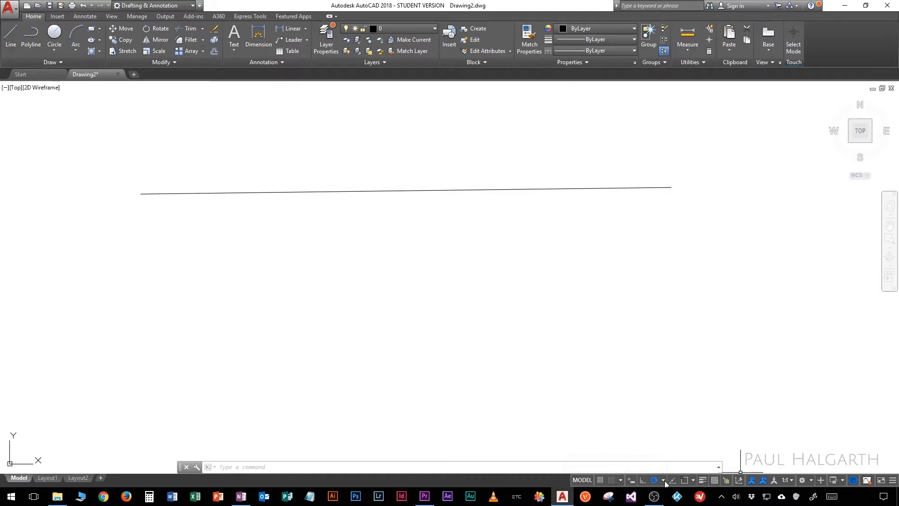
left_click(664, 481)
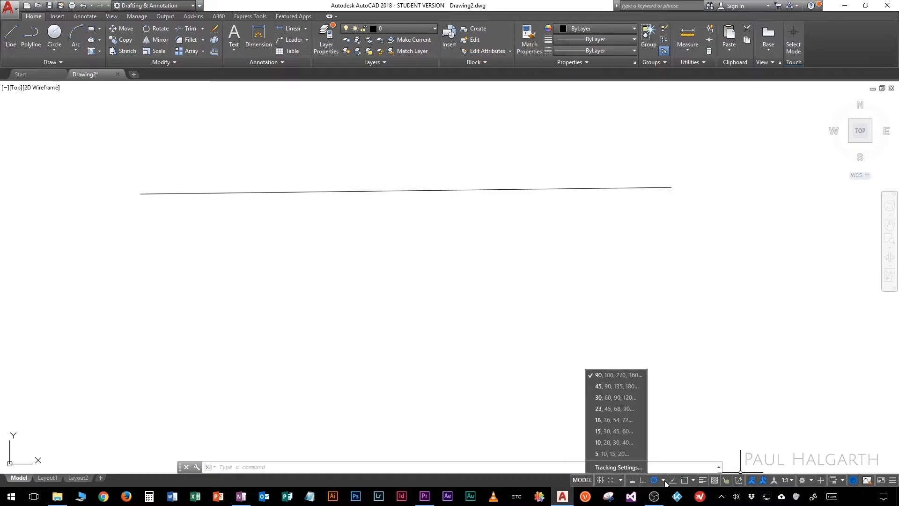
left_click(624, 376)
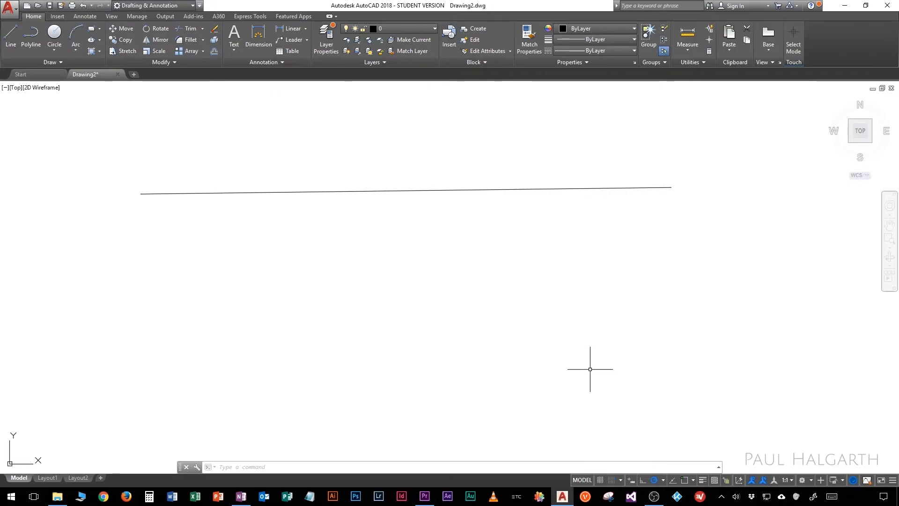
Step: Start a line below the existing one, switch polar tracking to 45-degree increments, and end the command without placing a segment
left_click(10, 36)
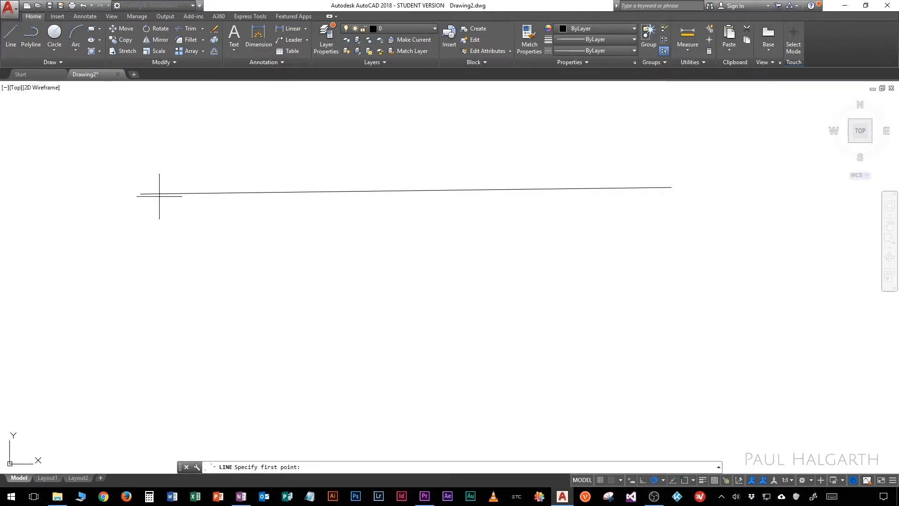
left_click(185, 241)
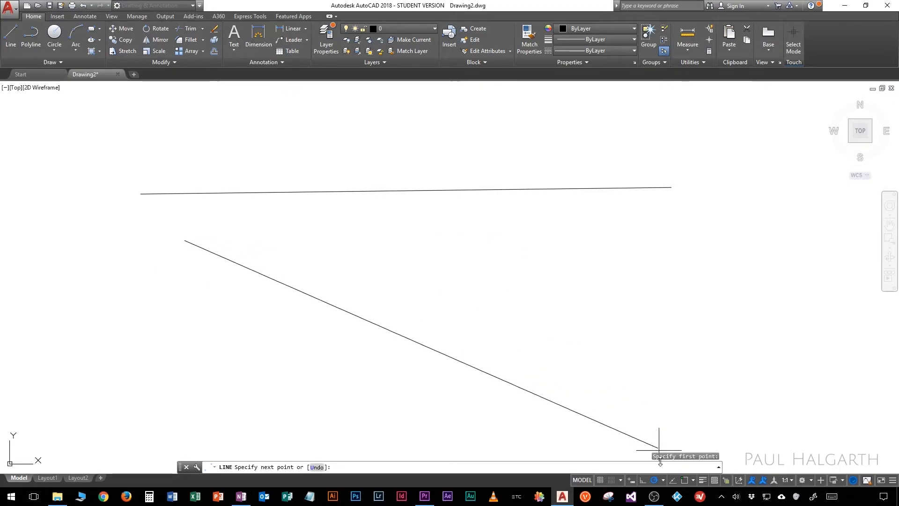
left_click(663, 480)
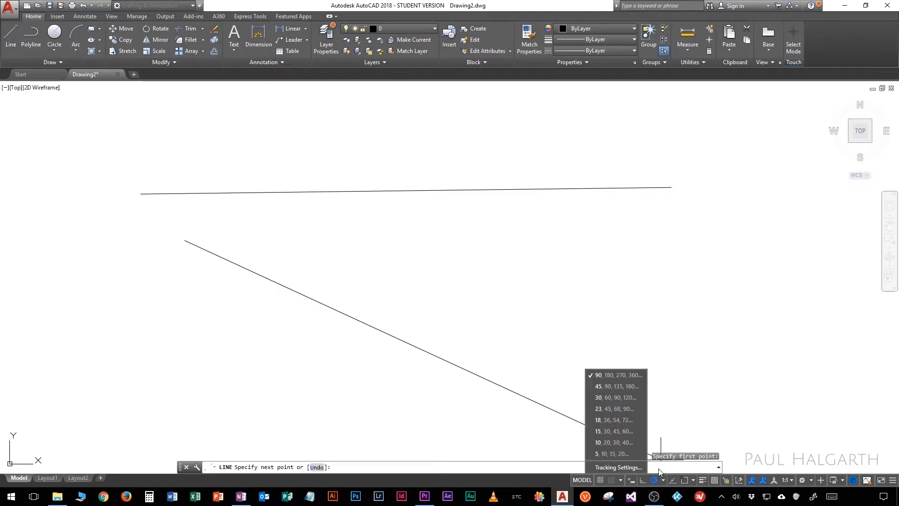
left_click(617, 389)
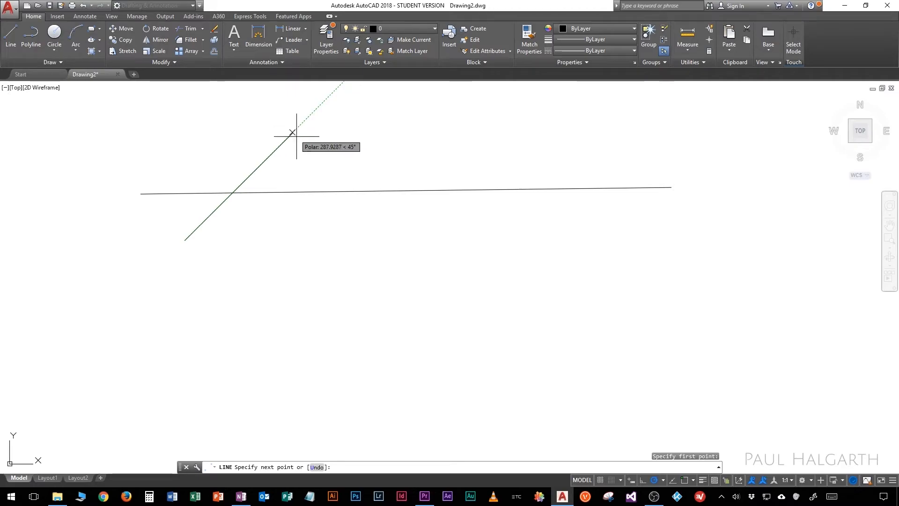
key("Return")
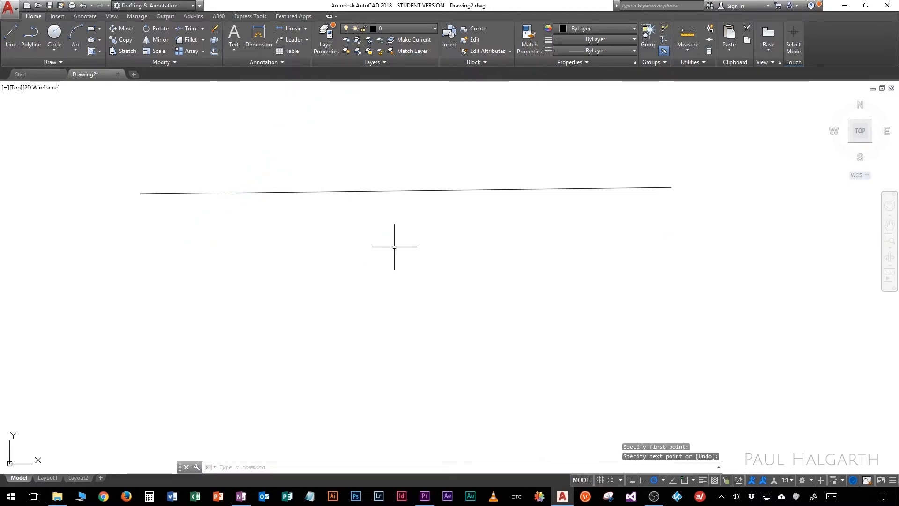
Step: Select the nearly horizontal line with a crossing window and erase it
left_click(471, 253)
left_click(414, 179)
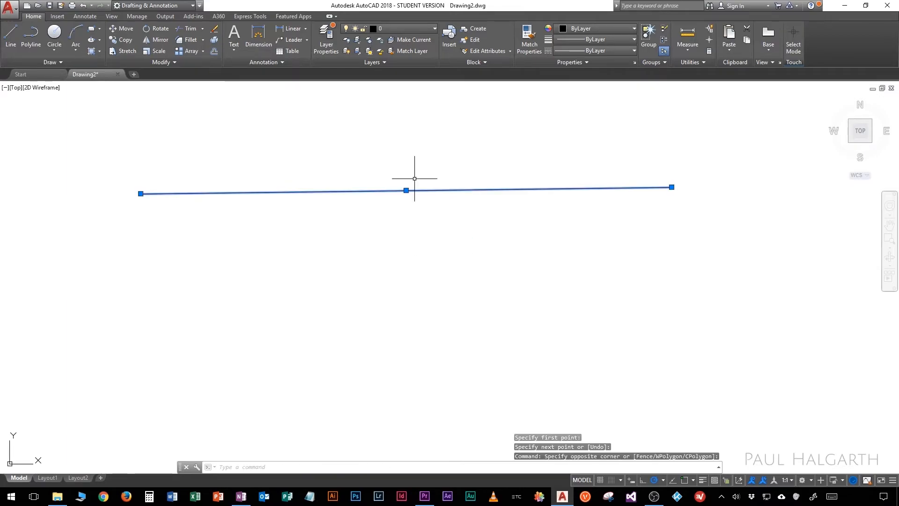
key("Delete")
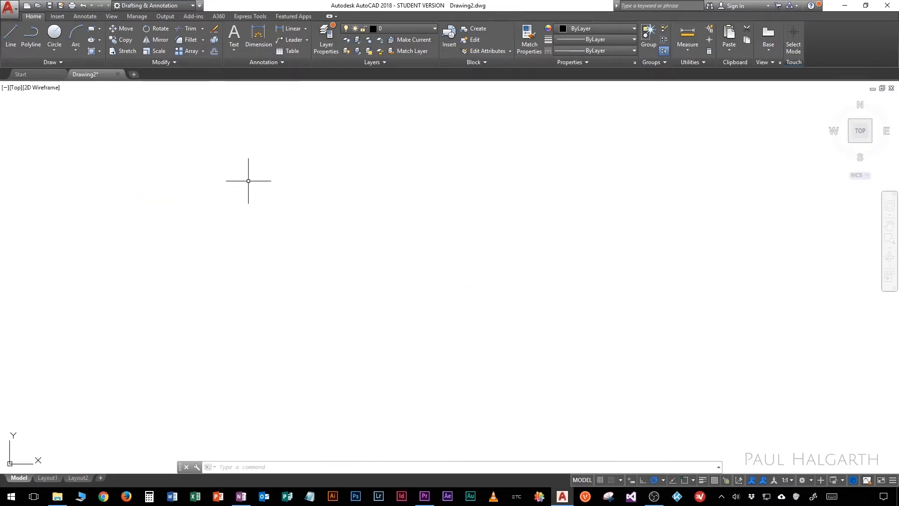
Step: Draw a continuous zigzag of five line segments along 45-degree tracking directions across the middle of the drawing area
left_click(10, 35)
left_click(320, 238)
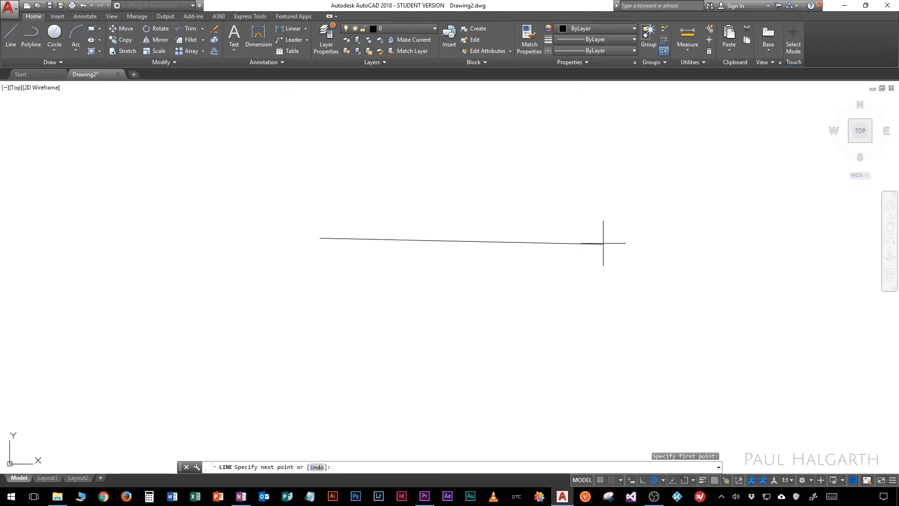
left_click(396, 163)
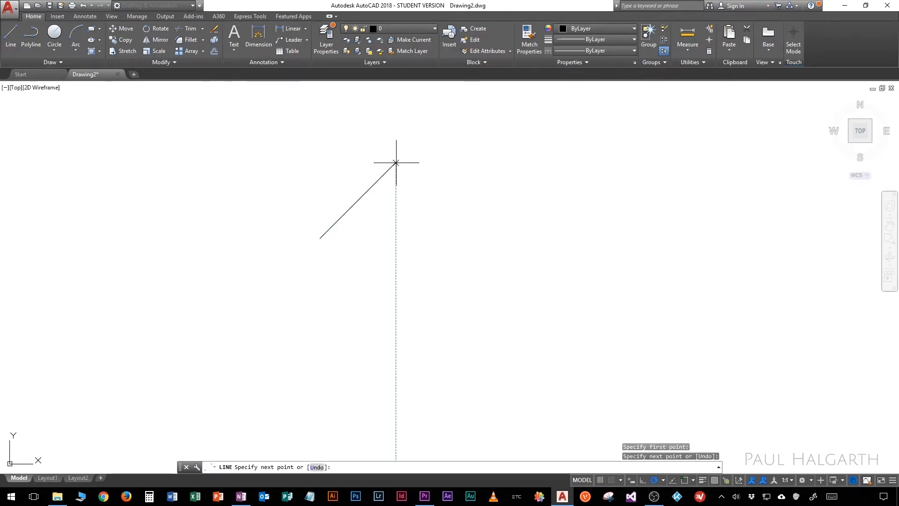
left_click(482, 248)
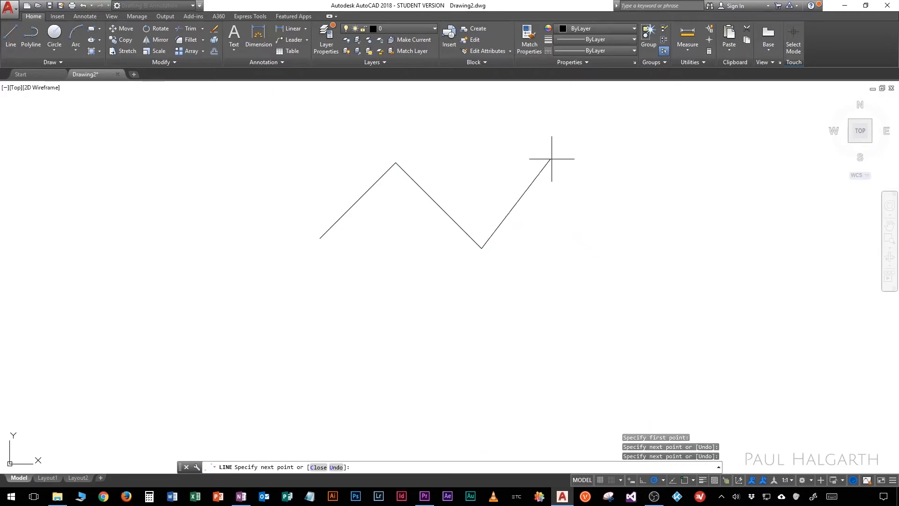
left_click(562, 169)
left_click(659, 266)
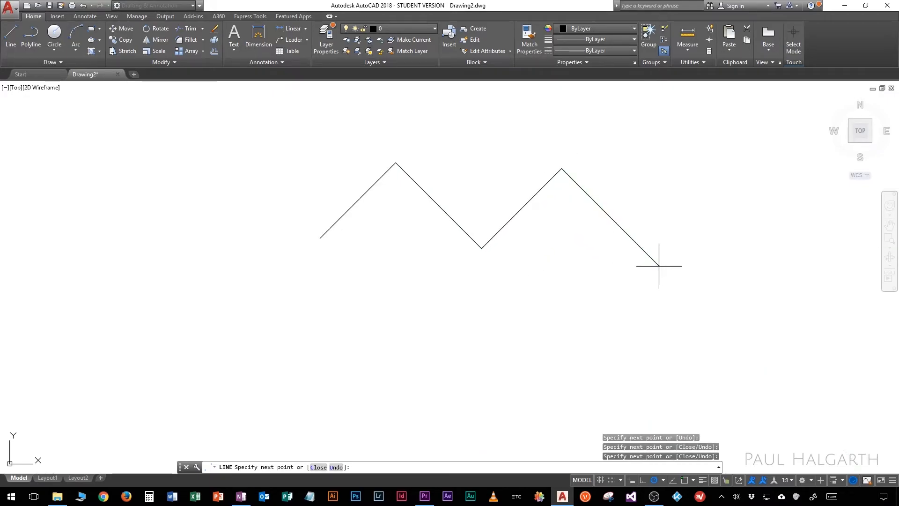
left_click(525, 399)
key("Return")
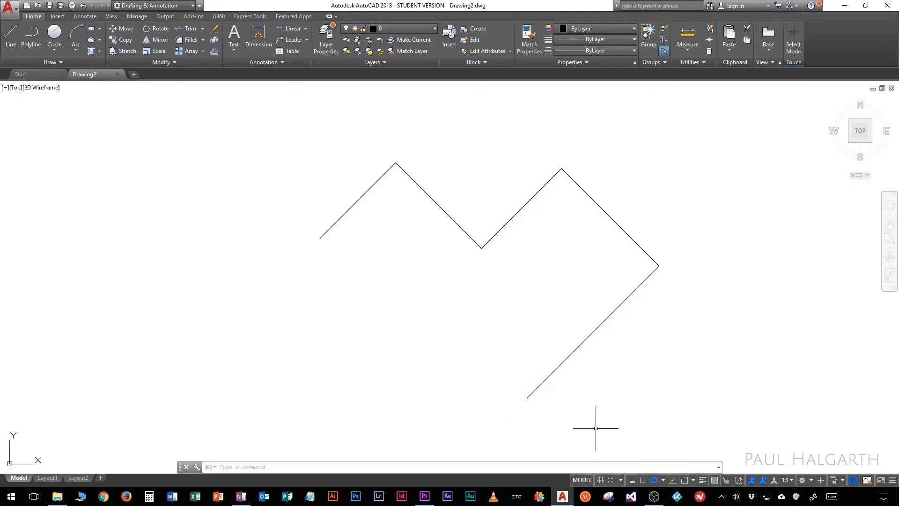
Step: In the polar tracking settings, enable additional angles and add a 15-degree angle alongside the 45-degree increment
left_click(663, 481)
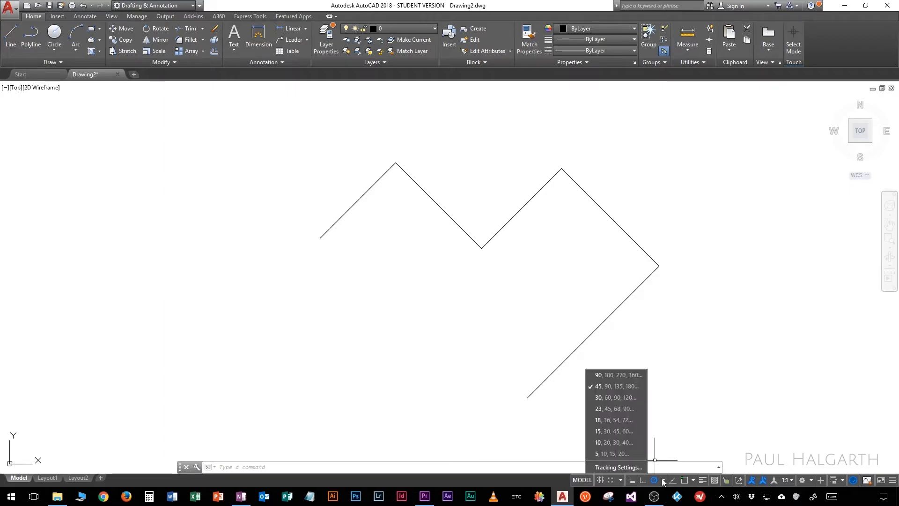
left_click(637, 468)
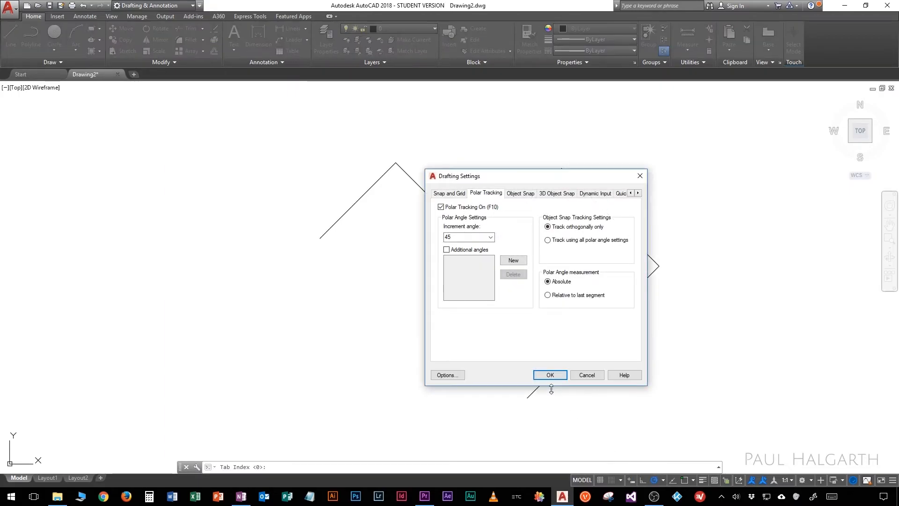
left_click(458, 253)
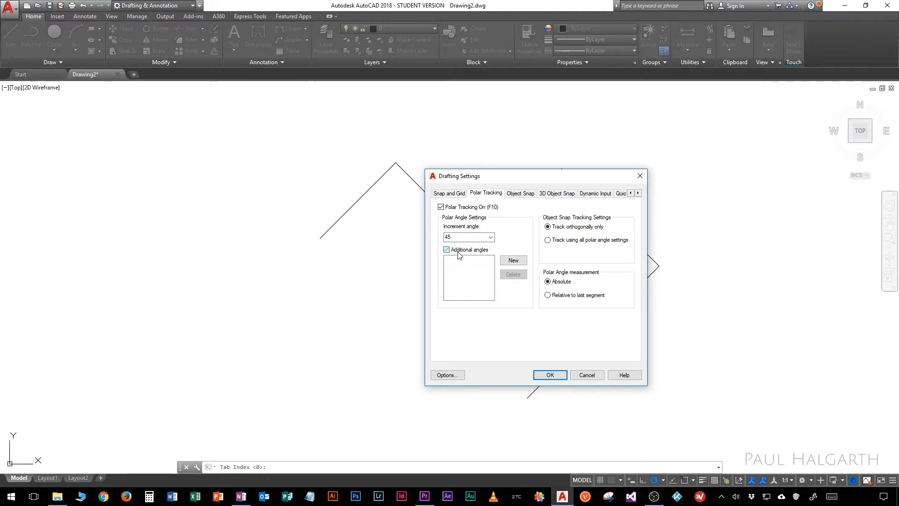
left_click(509, 262)
type("15")
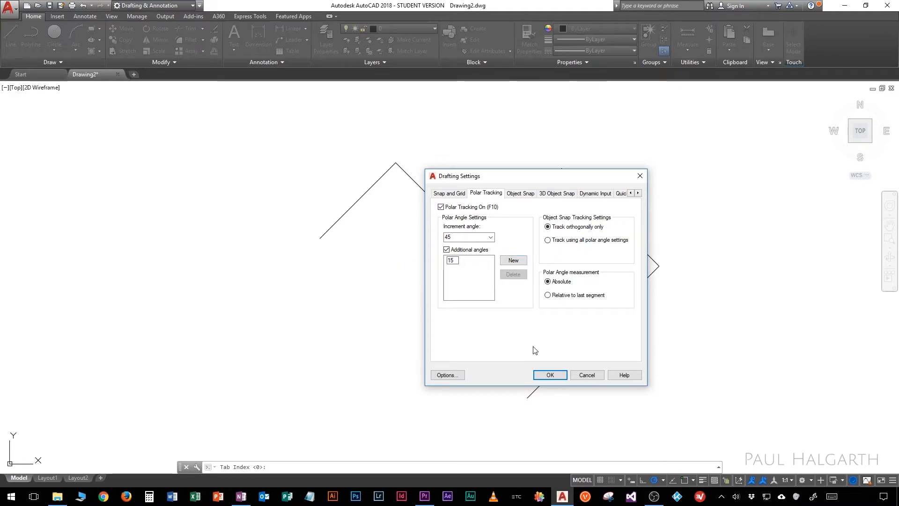
left_click(546, 373)
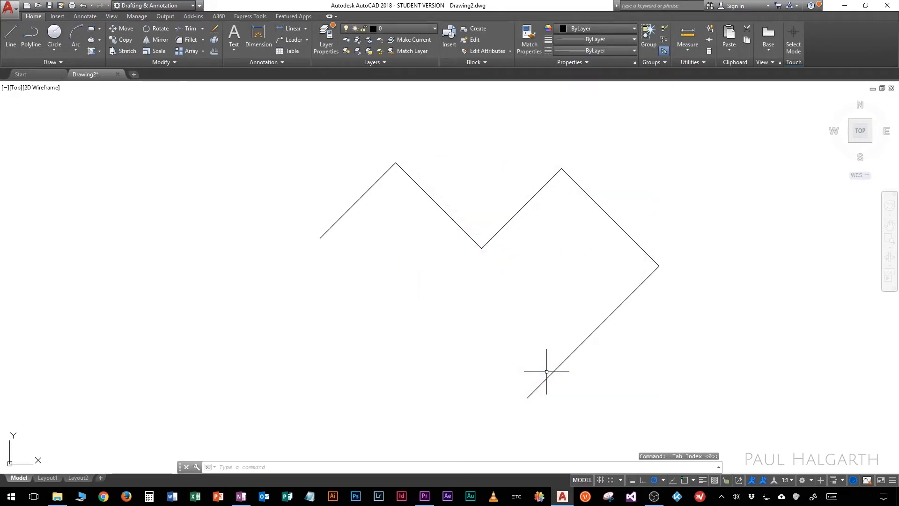
Step: Draw a single line at a 15-degree angle, starting below and left of the zigzag
left_click(10, 35)
left_click(203, 321)
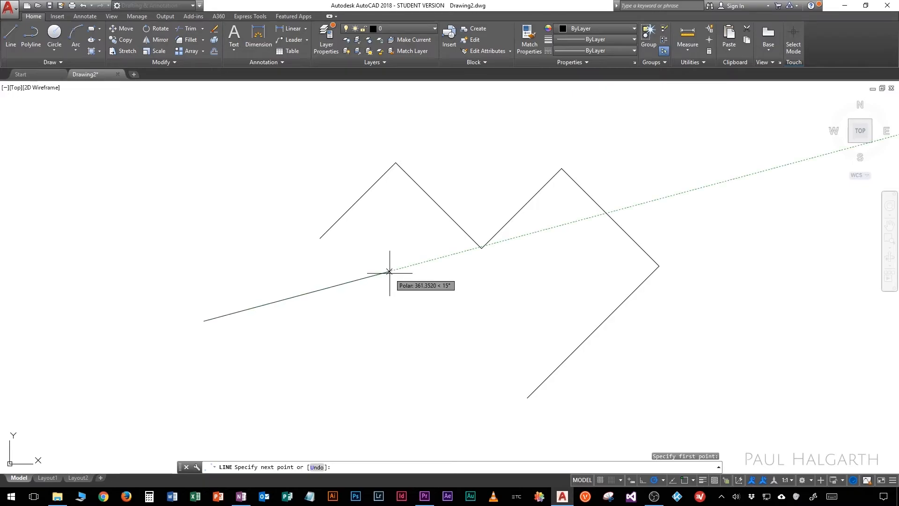
left_click(420, 264)
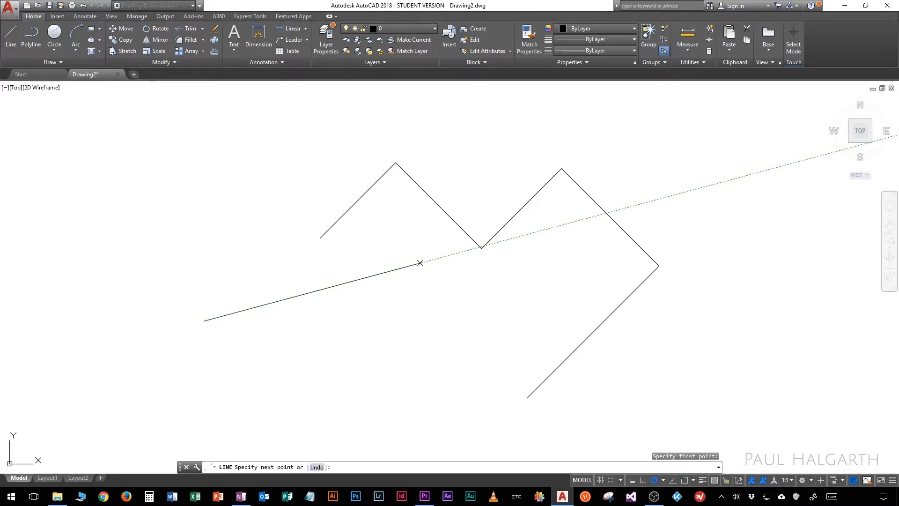
key("Return")
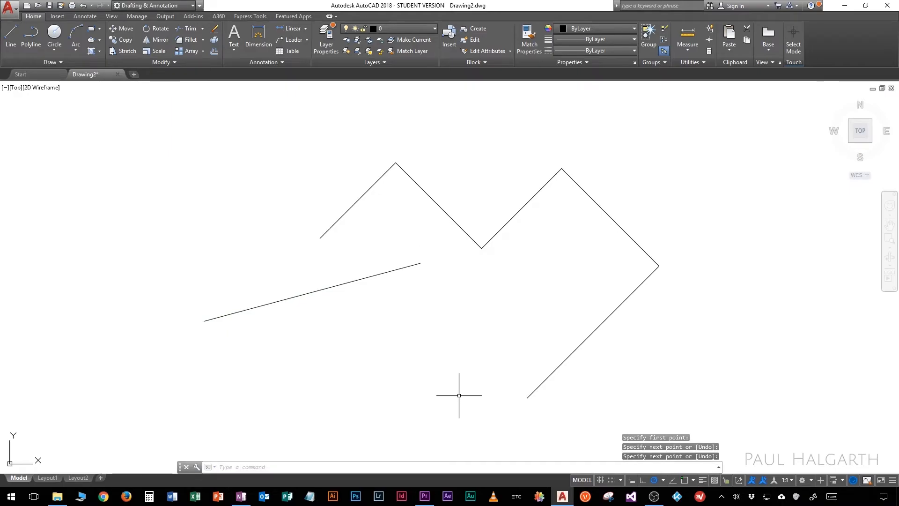
Step: Undo the 15-degree line and the drafting settings change, and redo the last undone action
key("ctrl+z")
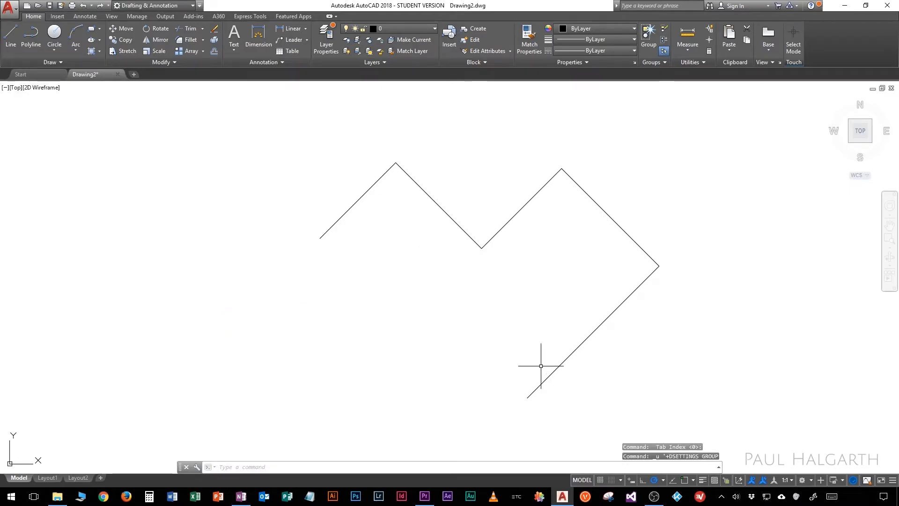
key("ctrl+z")
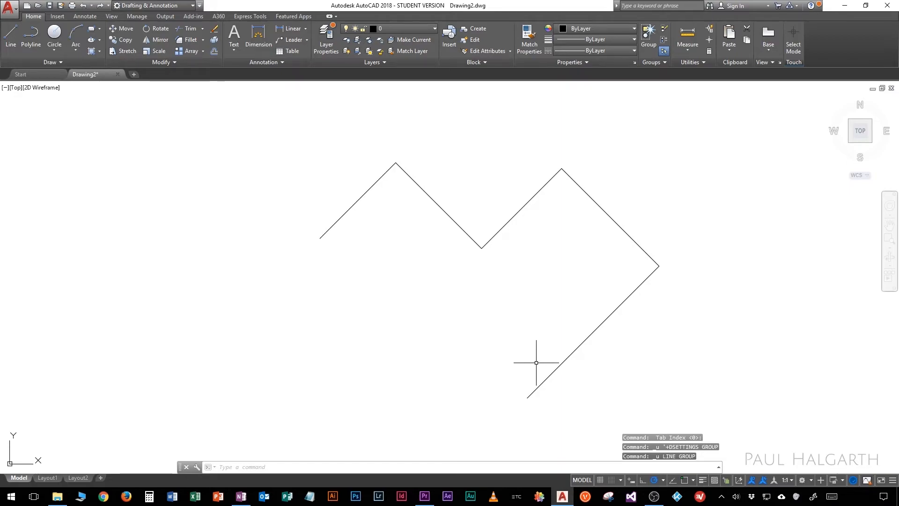
key("ctrl+y")
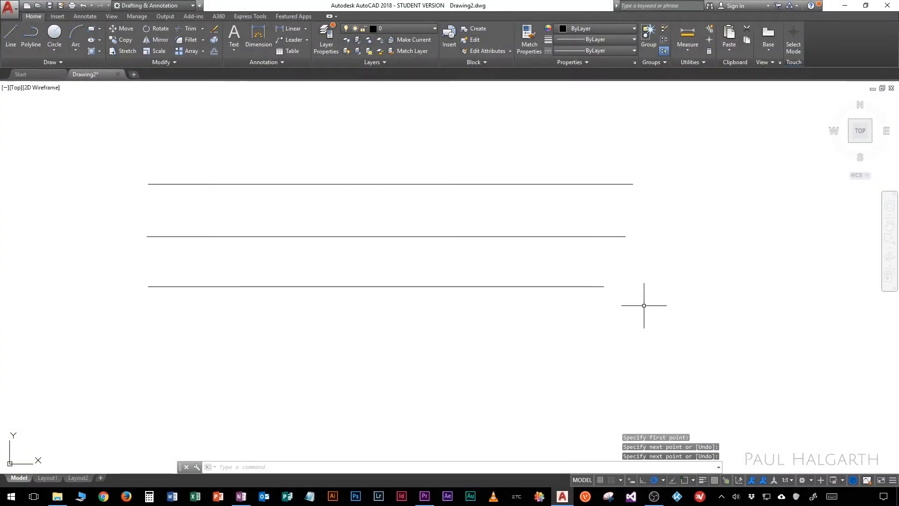
Step: Select the top of the three horizontal lines and grip-stretch its right endpoint up and to the left, and clear the selection
left_click(635, 201)
left_click(608, 186)
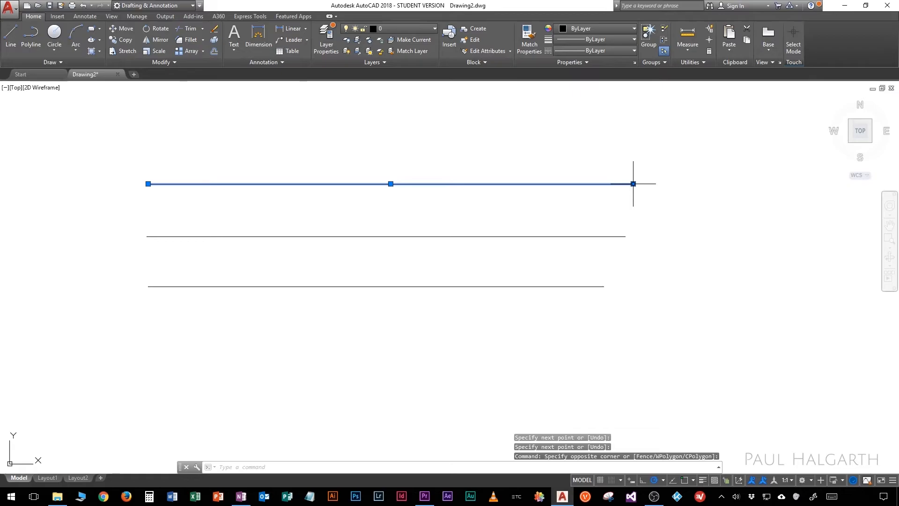
left_click(633, 184)
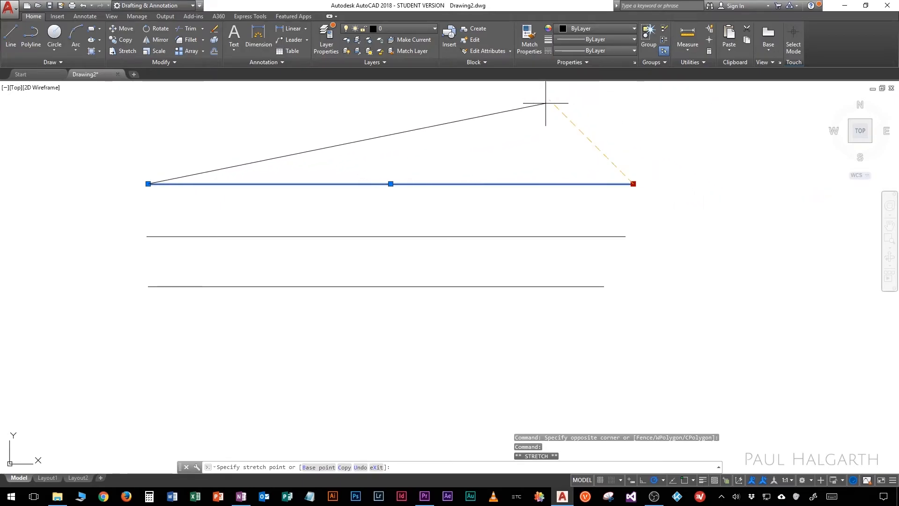
left_click(546, 150)
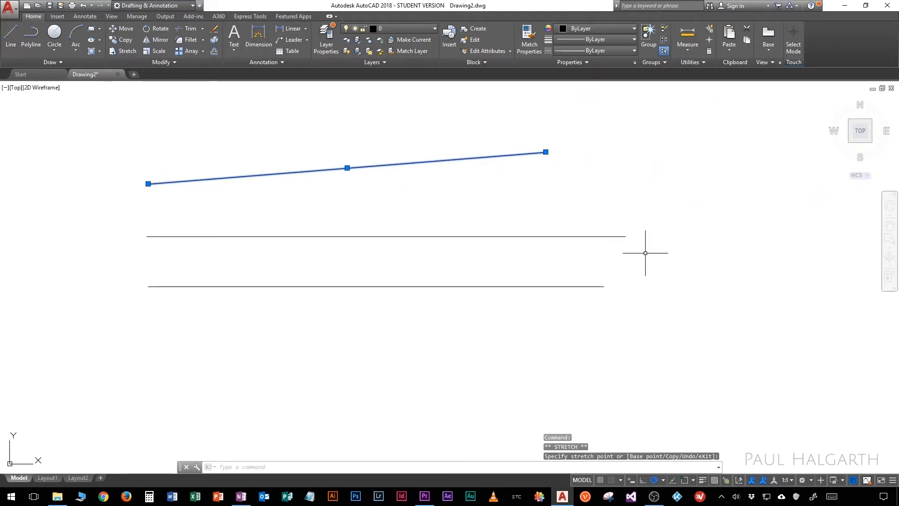
key("Escape")
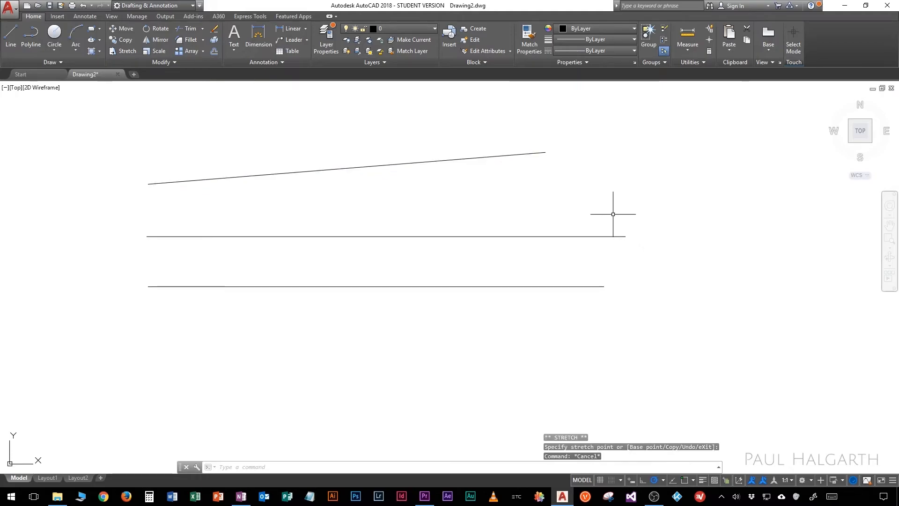
Step: Select all three lines, activate their right endpoint grips together, and start stretching from the bottom line's right endpoint
left_click(527, 162)
left_click(491, 147)
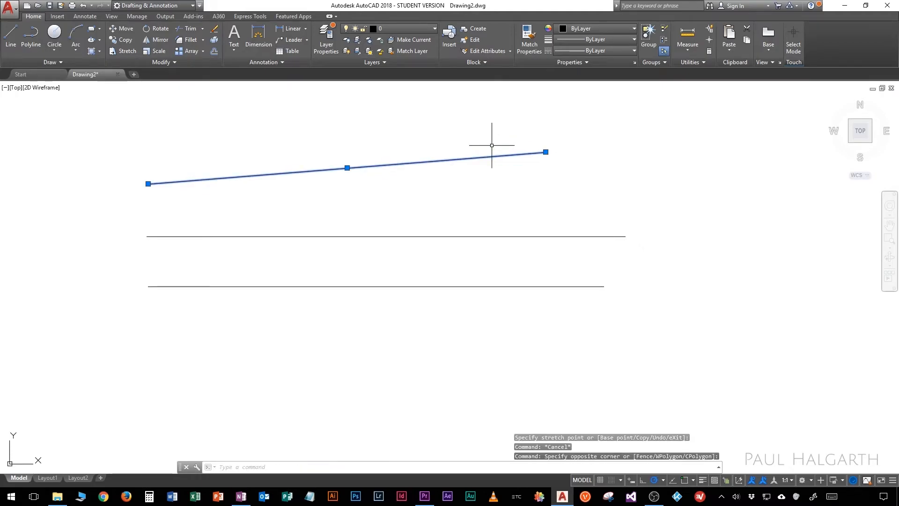
left_click(542, 328)
left_click(506, 203)
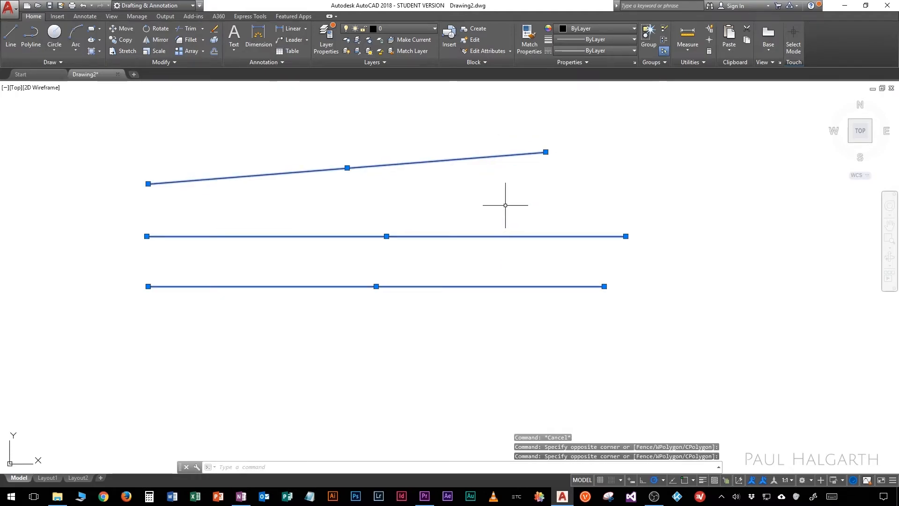
left_click(546, 152, "shift")
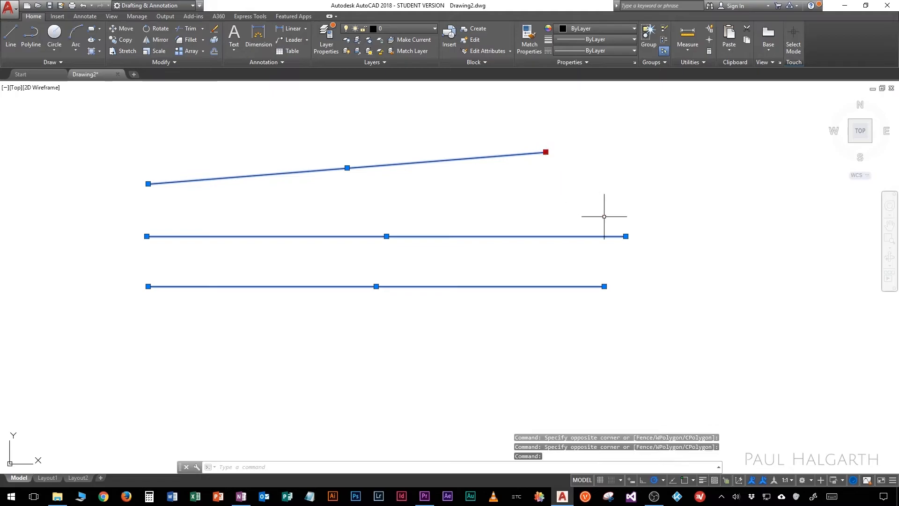
left_click(626, 236, "shift")
left_click(604, 286, "shift")
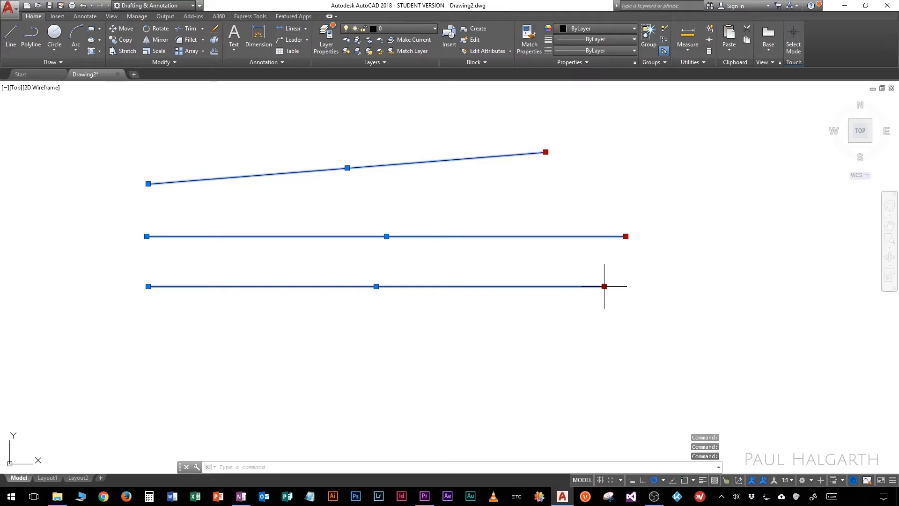
left_click(604, 286)
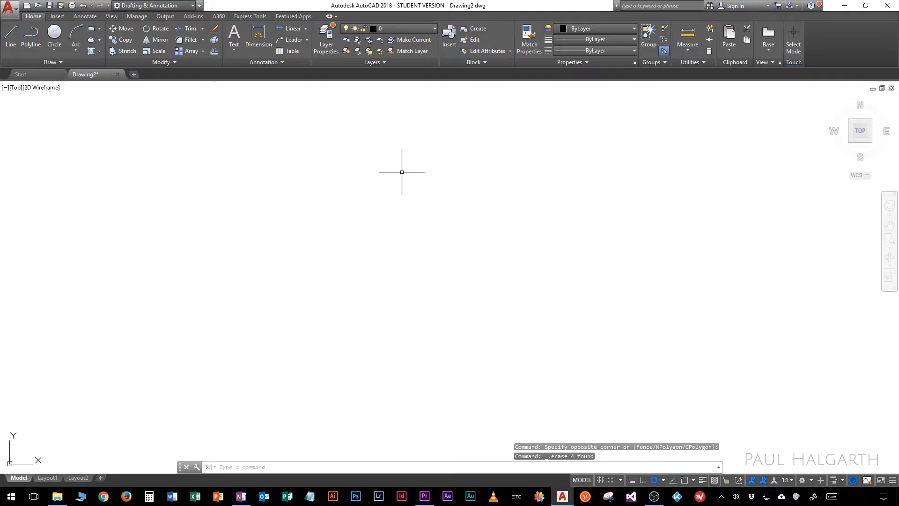
Step: Turn on ortho mode and draw a single horizontal line from left to right in the middle of the drawing area
left_click(643, 483)
left_click(9, 37)
left_click(307, 239)
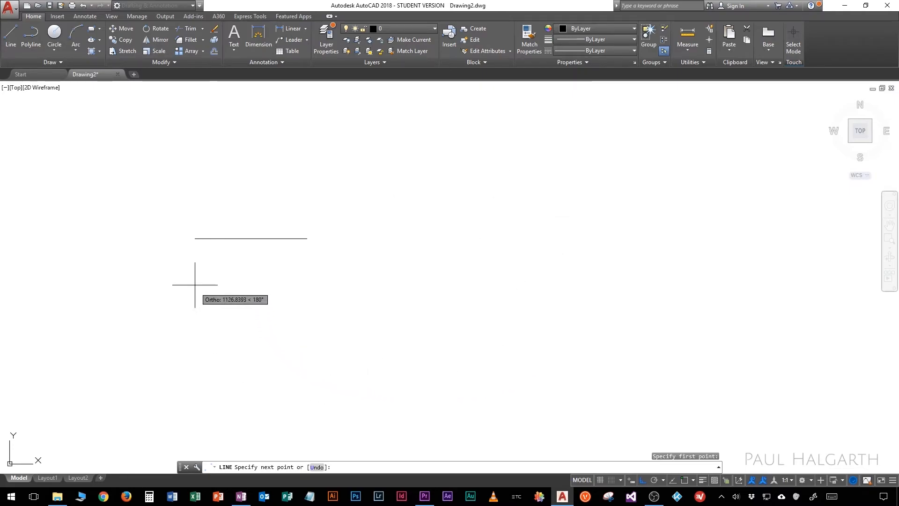
left_click(541, 239)
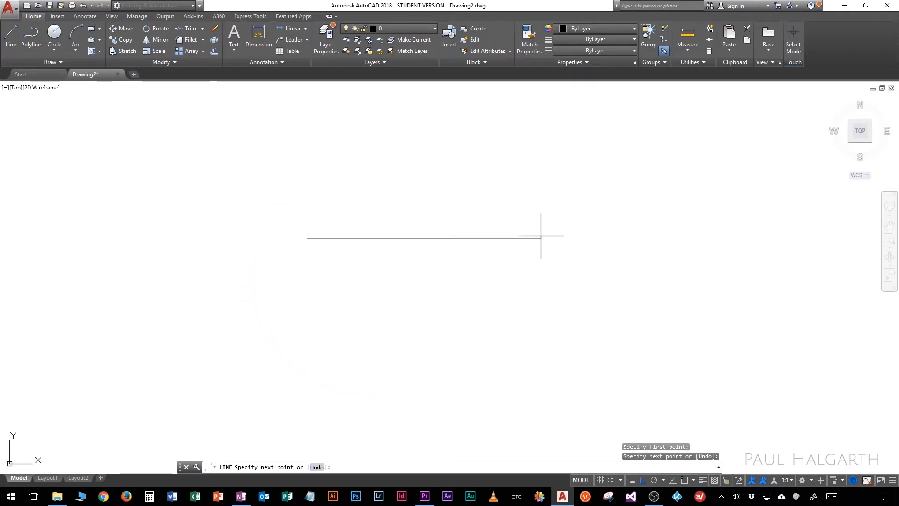
key("Return")
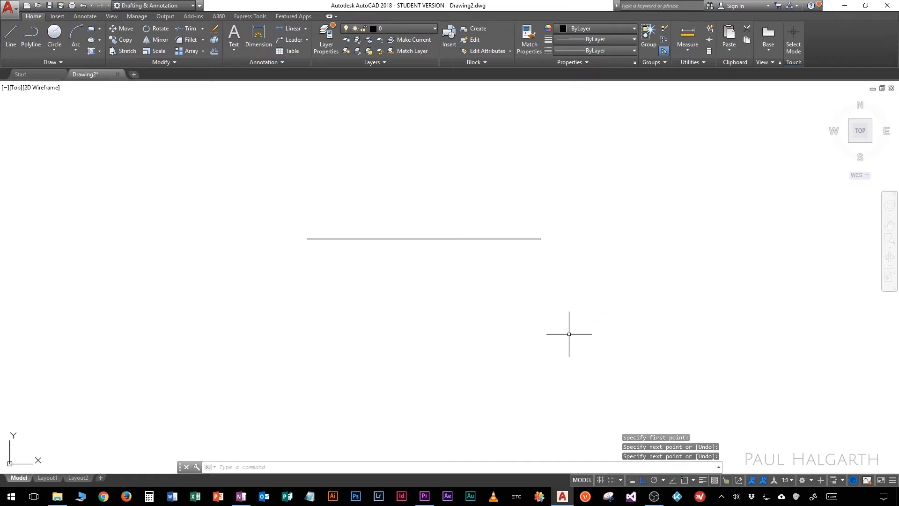
Step: Turn on polar tracking and object snap, and draw a long horizontal line below the existing one, continuing to the existing line's right endpoint
left_click(656, 480)
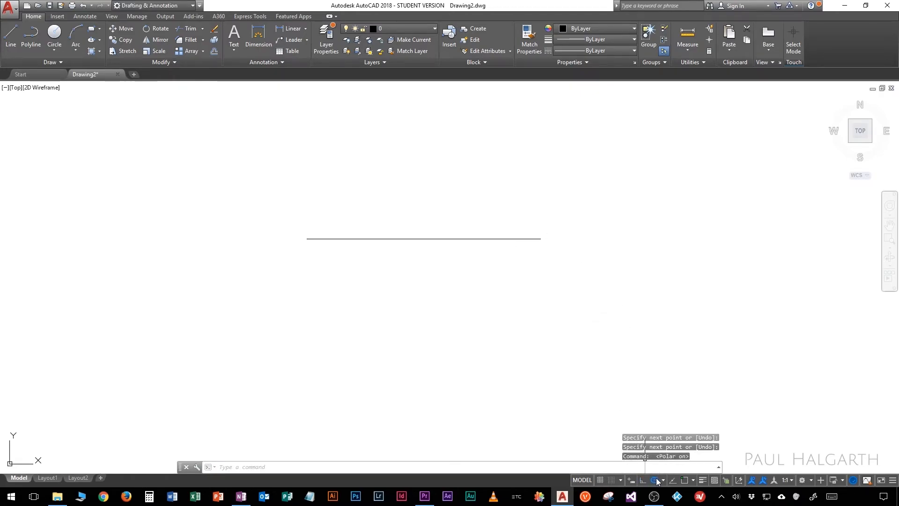
left_click(684, 480)
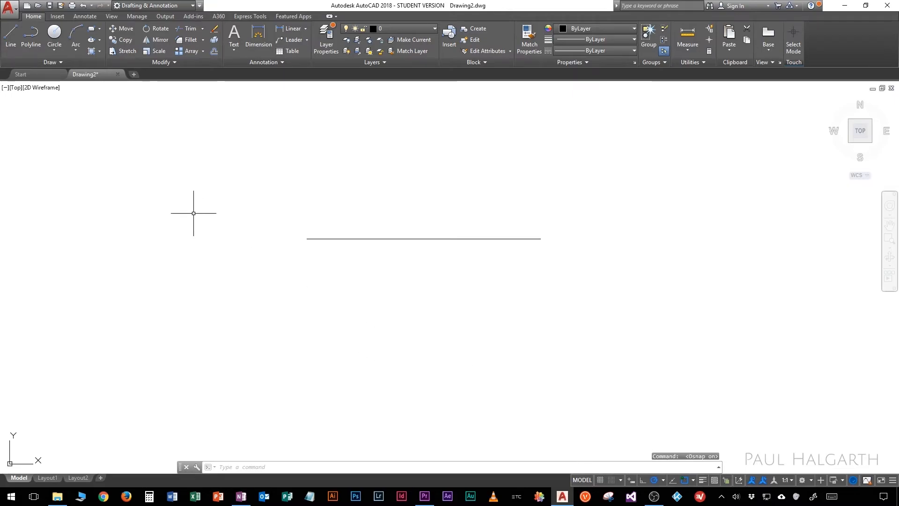
left_click(10, 34)
left_click(203, 337)
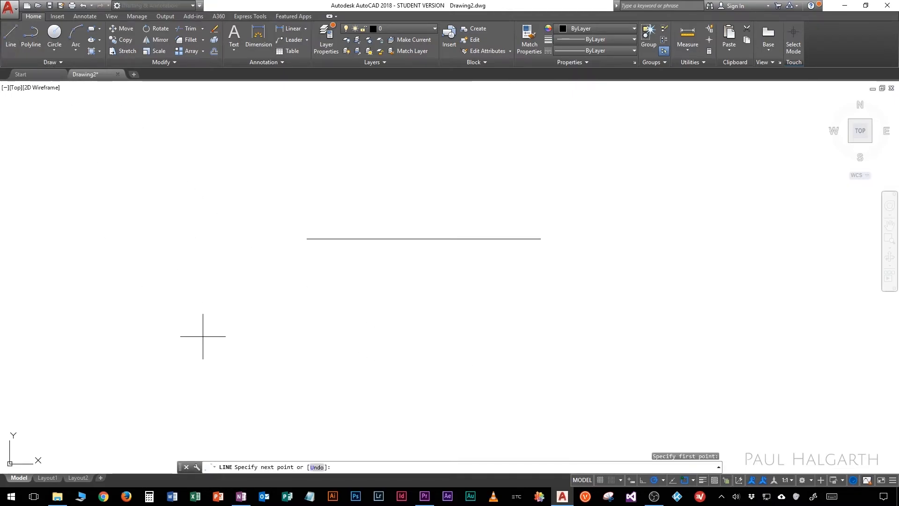
left_click(778, 337)
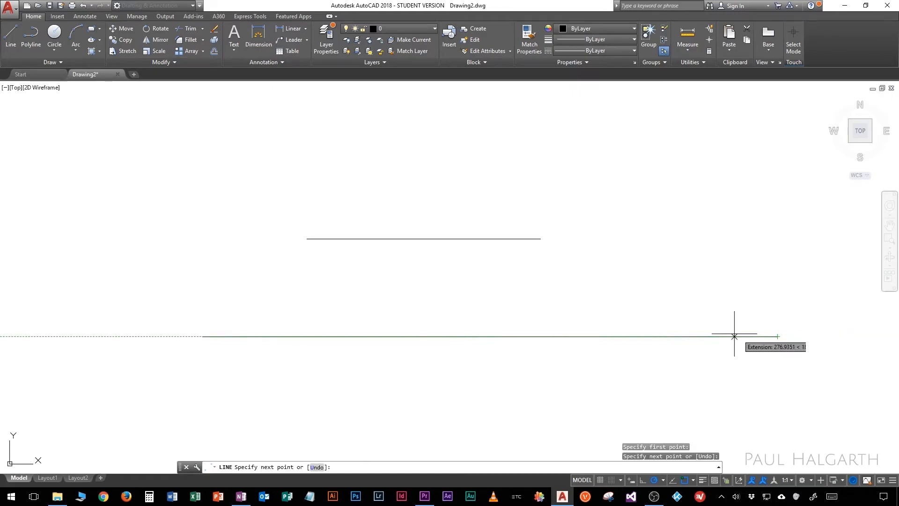
left_click(541, 239)
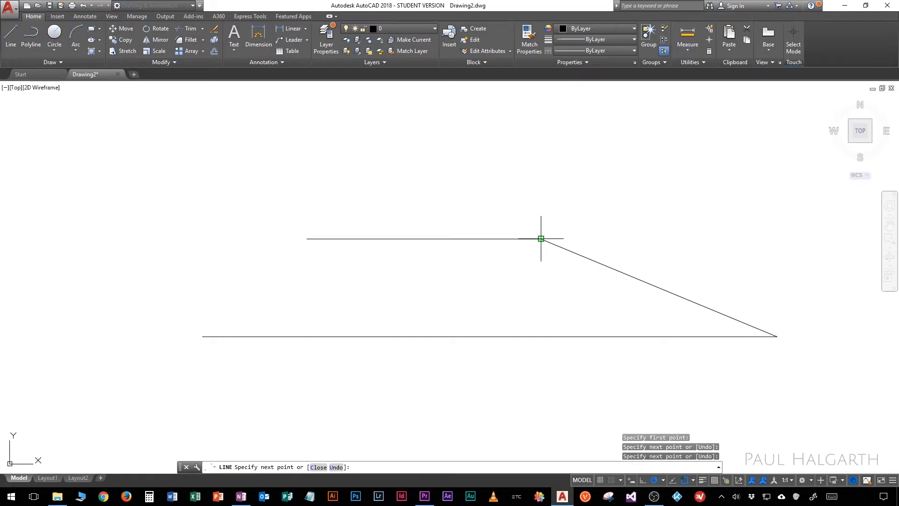
Step: Continue the line down-left, horizontally left at 180°, up-left and back right, ending on the existing horizontal line's left endpoint
left_click(471, 295)
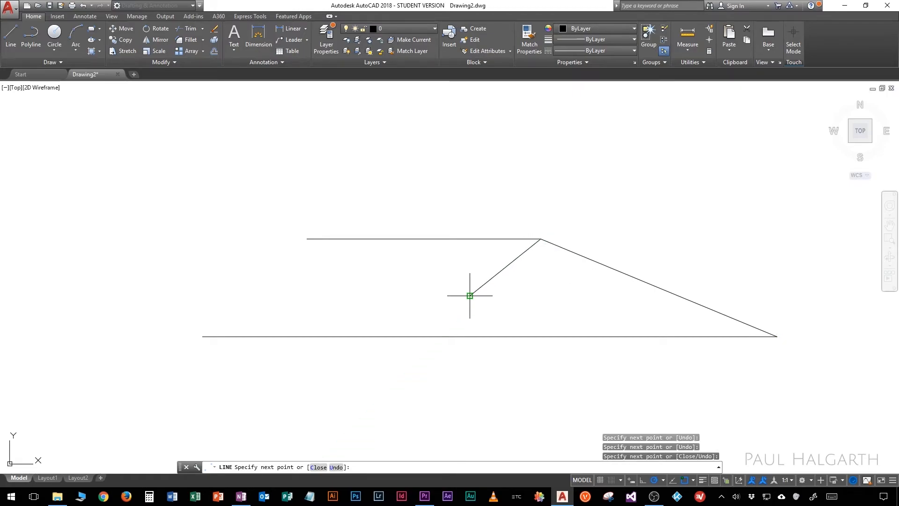
left_click(326, 295)
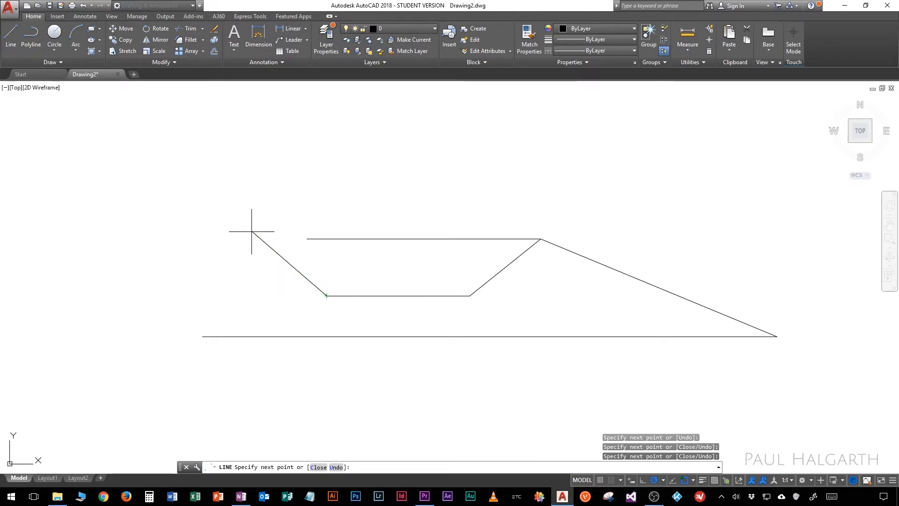
left_click(207, 176)
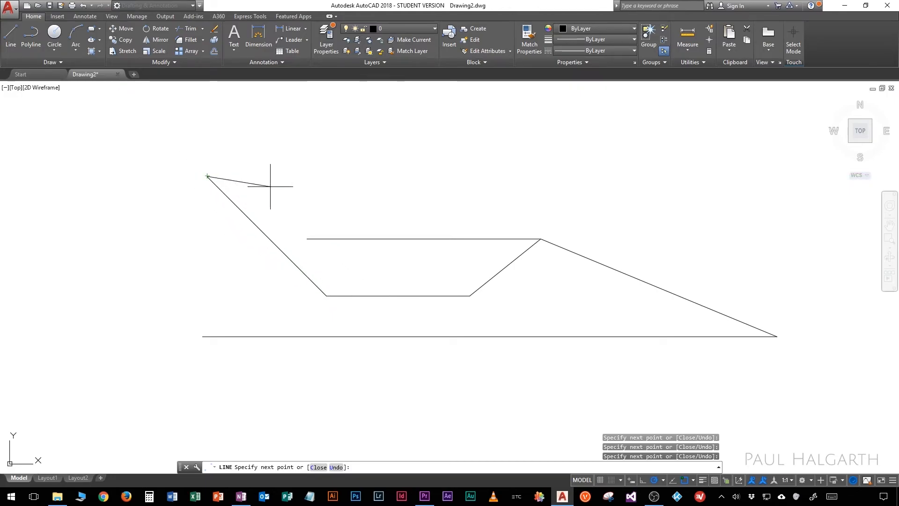
left_click(350, 205)
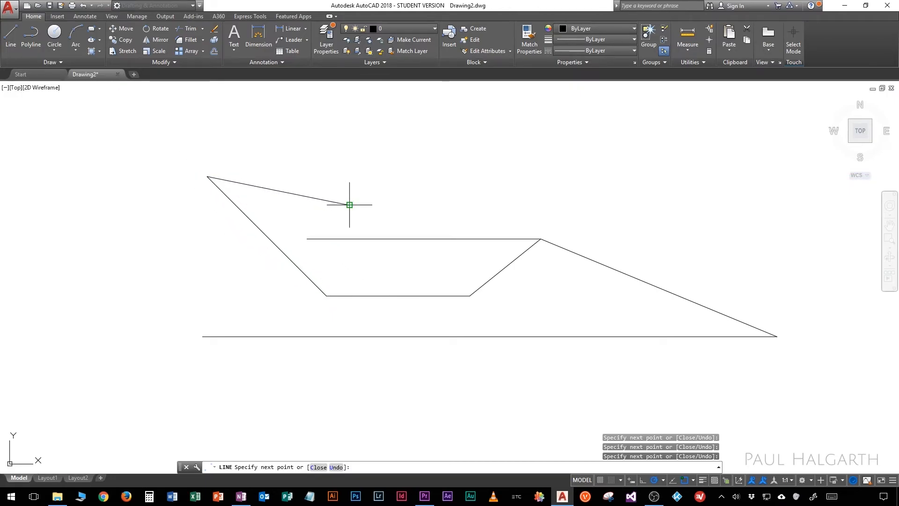
left_click(307, 239)
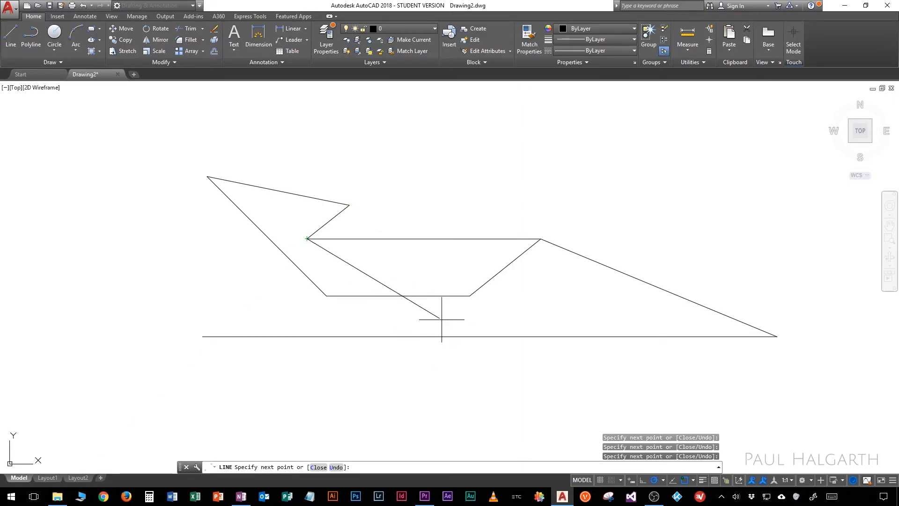
Step: Review the available object snap modes, and extend the line up-right, across to the right and onto the midpoint of the long sloping line
left_click(694, 480)
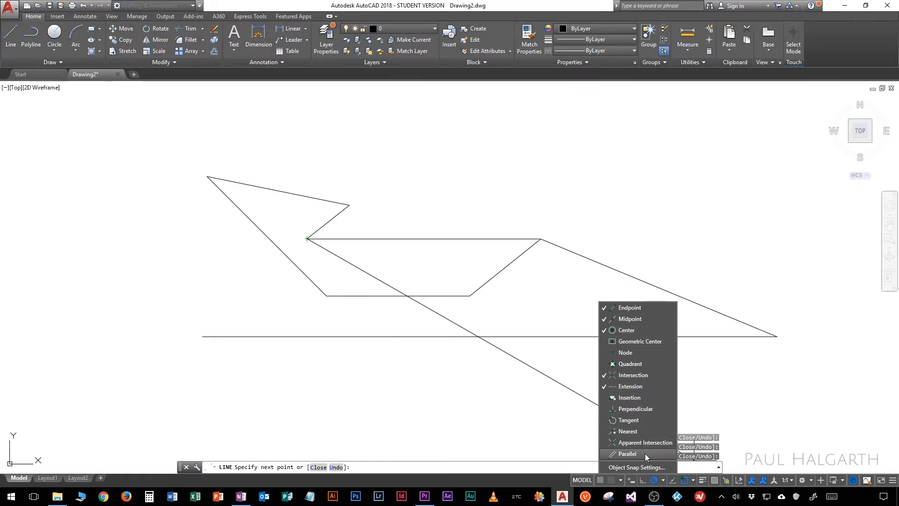
left_click(696, 481)
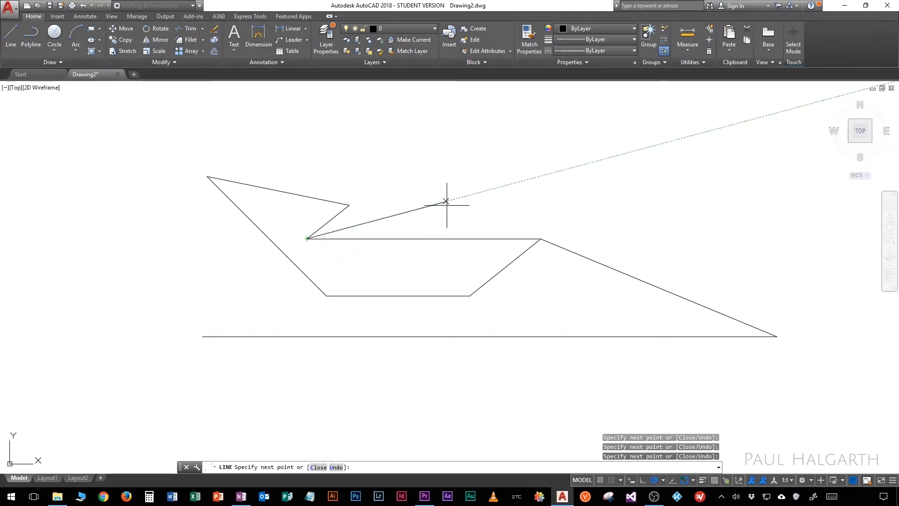
left_click(437, 165)
left_click(698, 190)
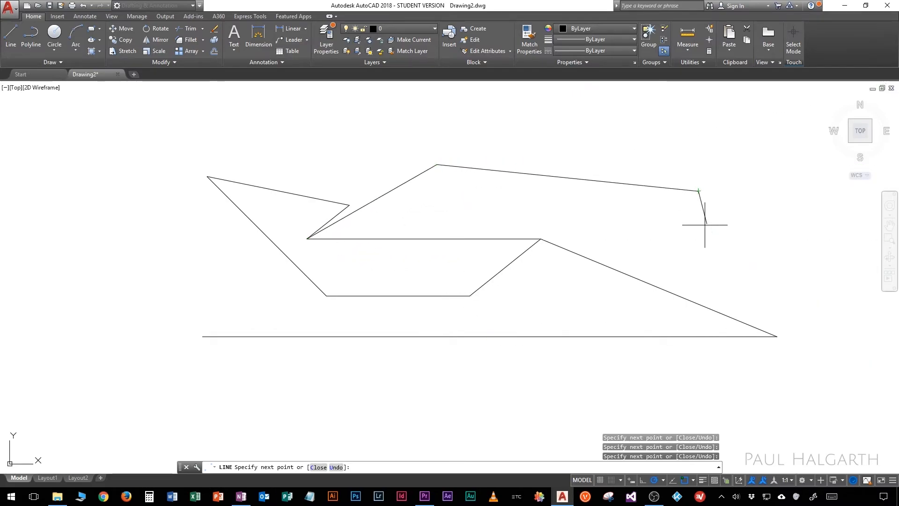
left_click(659, 287)
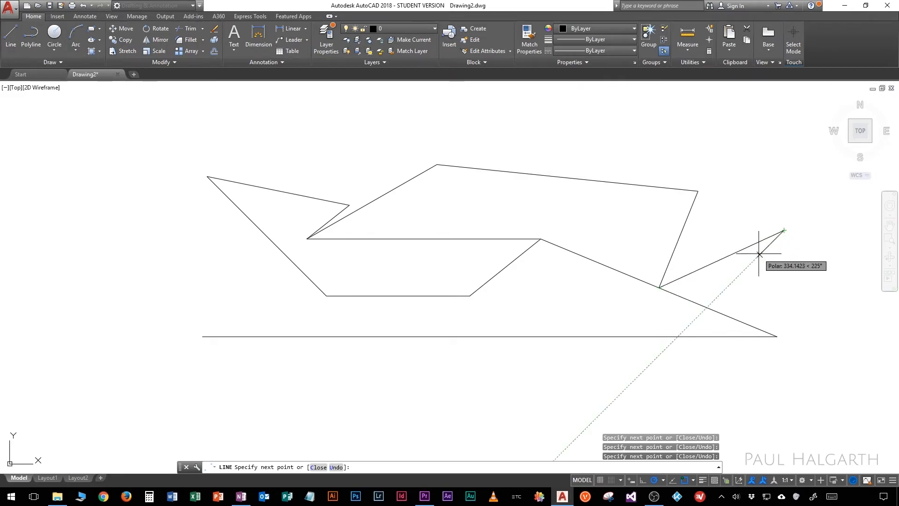
Step: Continue the line below the drawing, up to the long bottom line's midpoint, out to the lower left and onto the upper-left corner
left_click(501, 410)
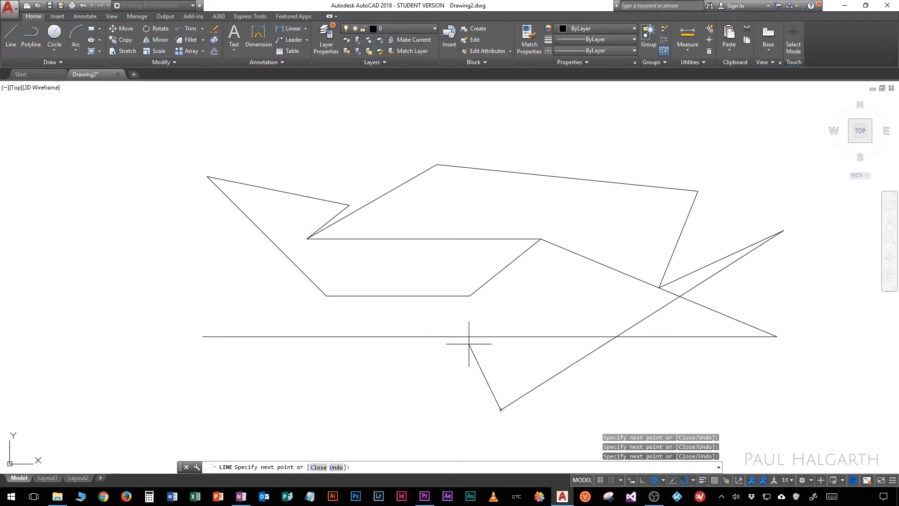
left_click(491, 336)
left_click(265, 387)
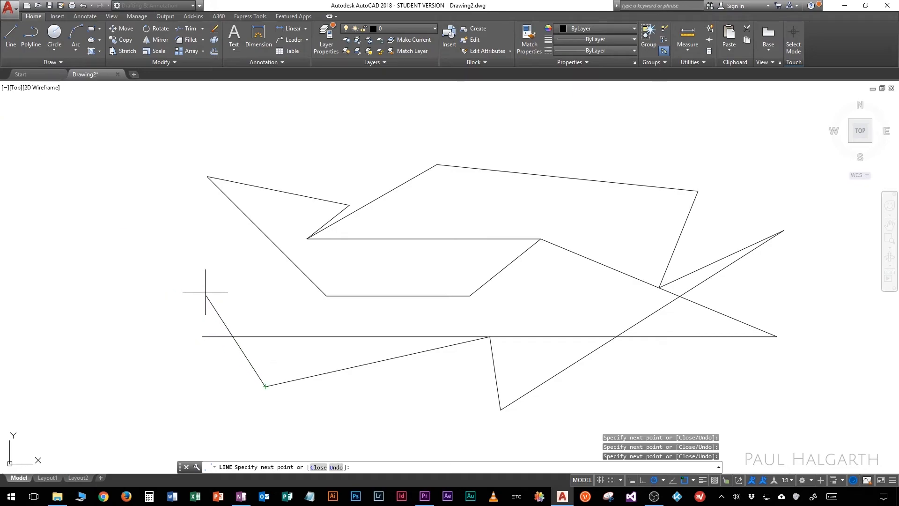
left_click(216, 187)
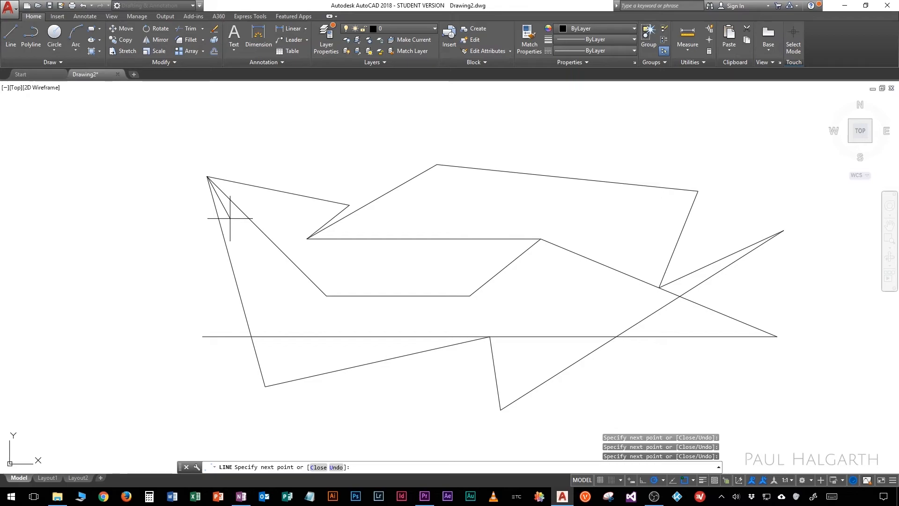
Step: Undo the last segment and redraw it to a point just beside the upper-left corner using the None snap override, ending the line
key("ctrl+z")
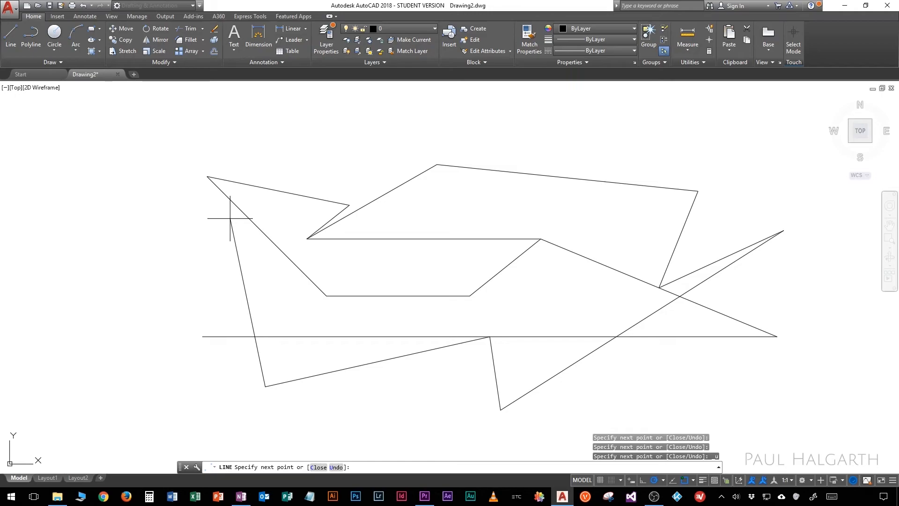
right_click(230, 218, "shift")
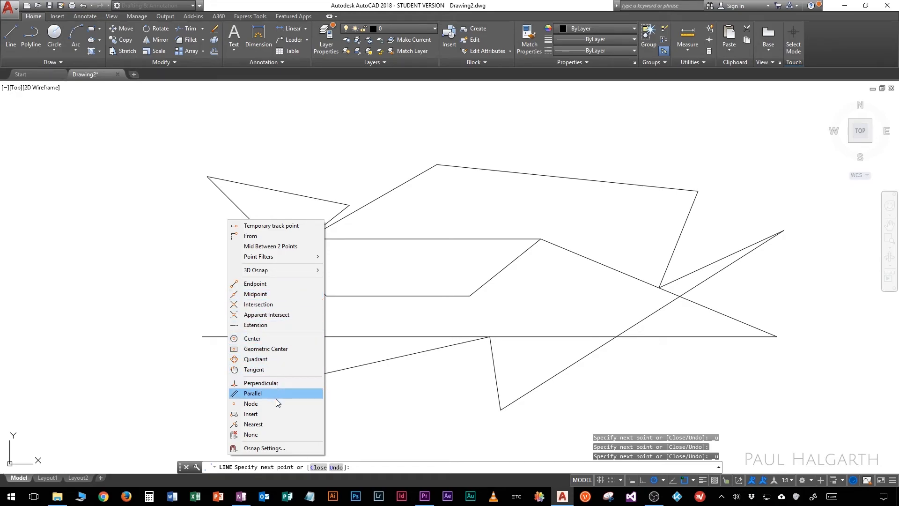
left_click(277, 435)
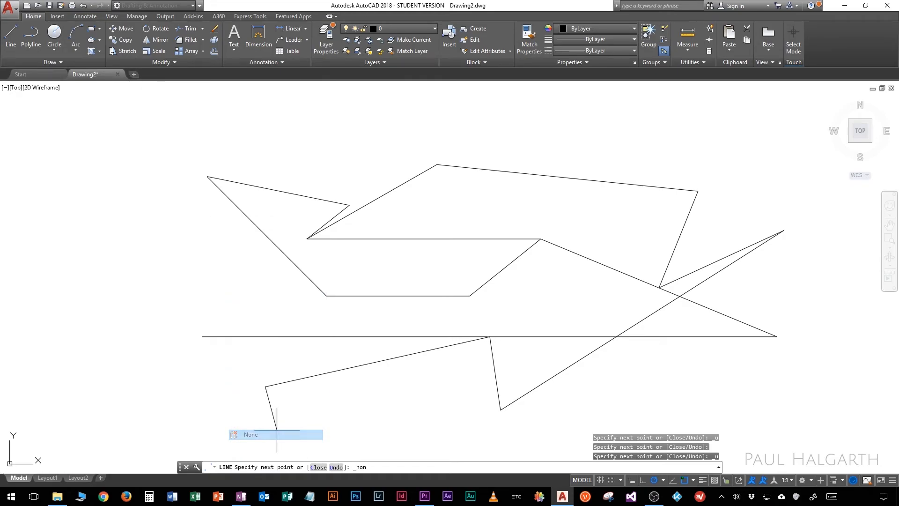
left_click(219, 188)
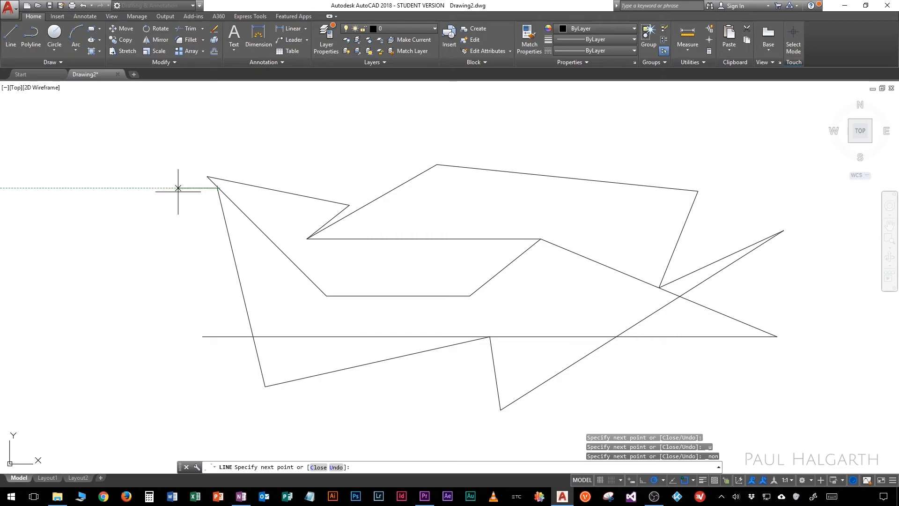
scroll(182, 190, "up", 6)
key("Return")
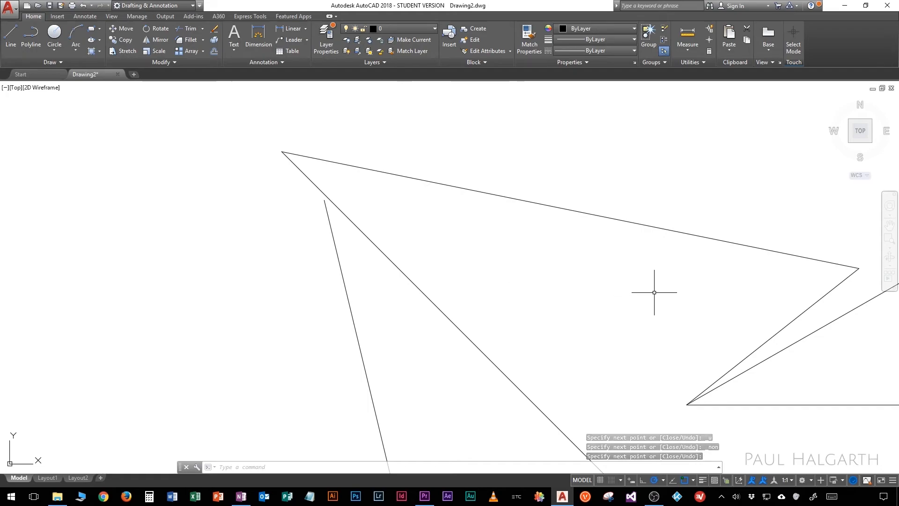
Step: Turn on object snap tracking and draw a 1000-unit horizontal line to the right from the upper part of the empty drawing area
left_click(10, 35)
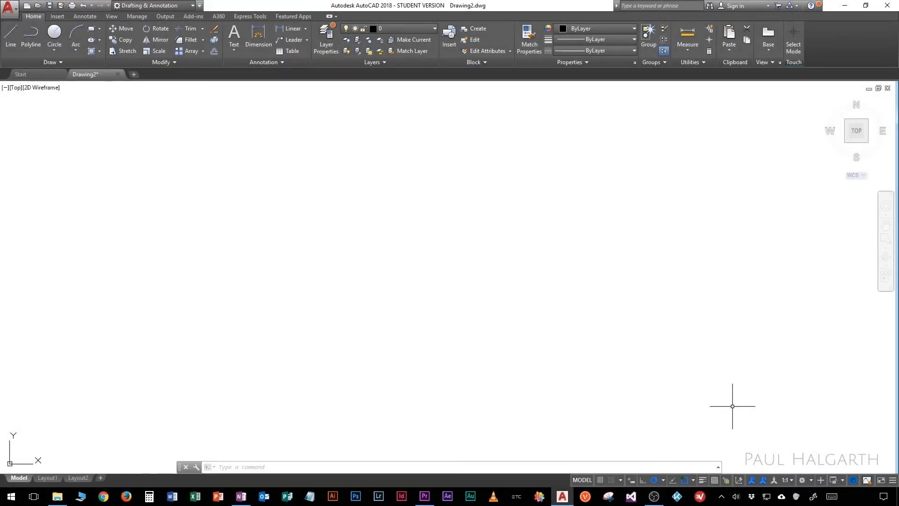
left_click(675, 480)
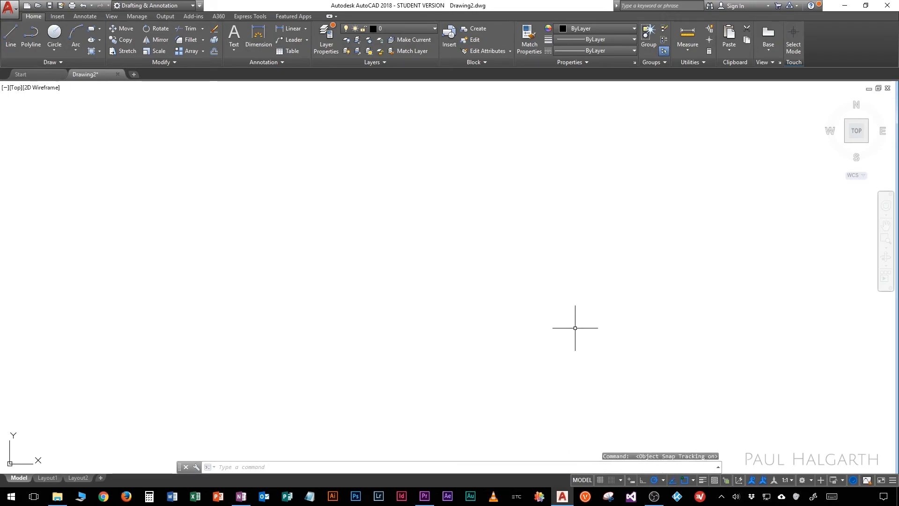
left_click(9, 34)
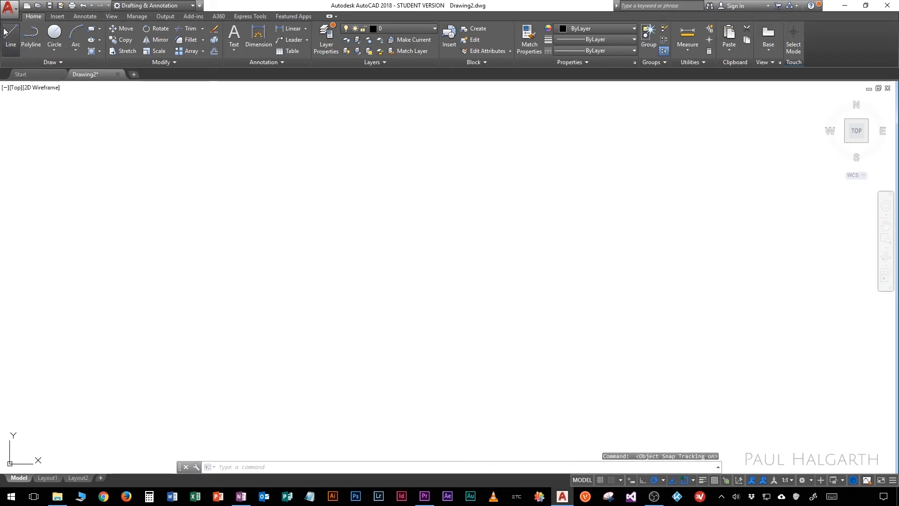
left_click(280, 162)
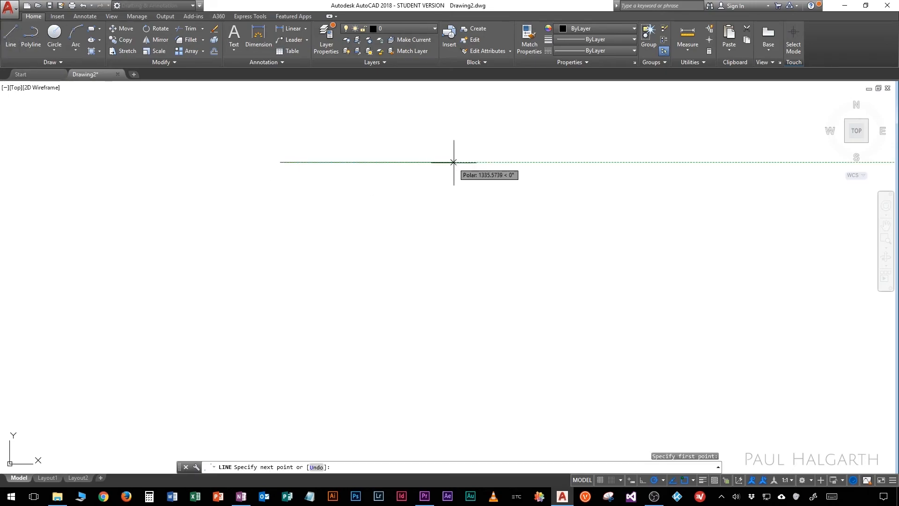
type("1000")
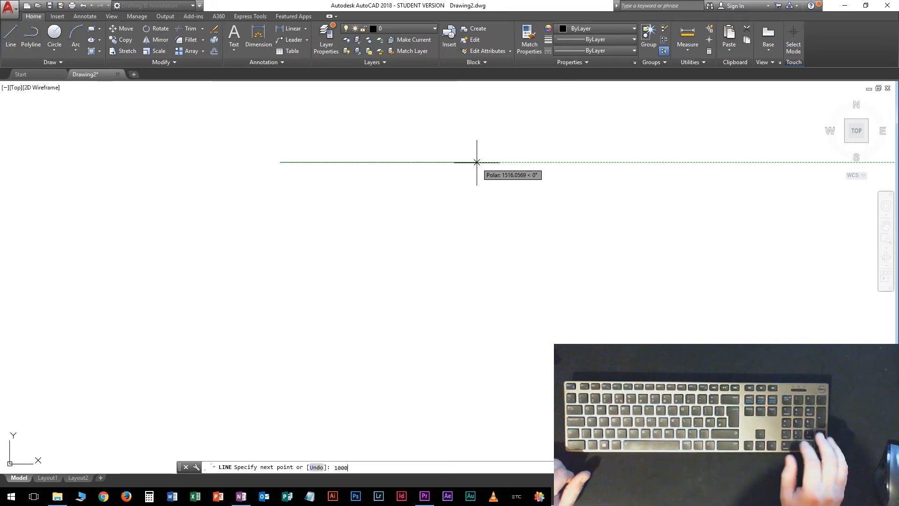
key("Return")
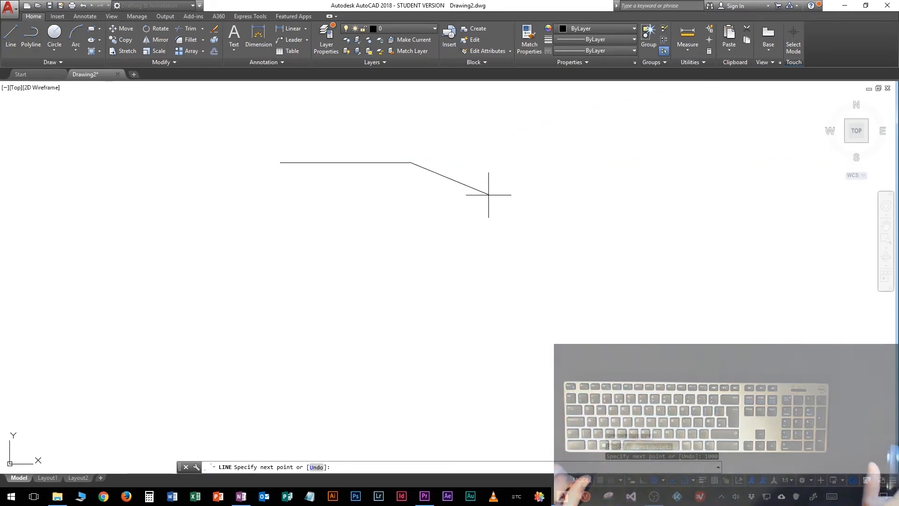
Step: Complete the square with a 1000-unit side downward, a bottom side tracked to align with the start corner, and a closing left side
type("1000")
key("Return")
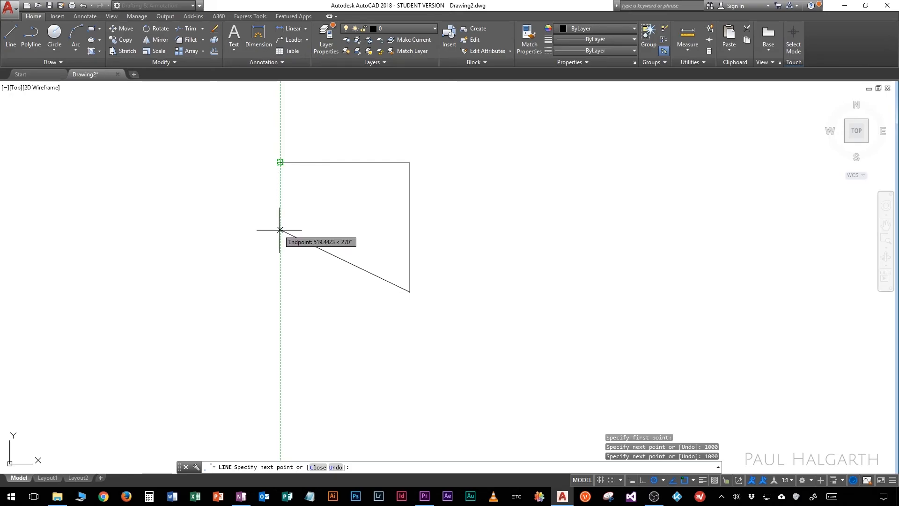
left_click(280, 292)
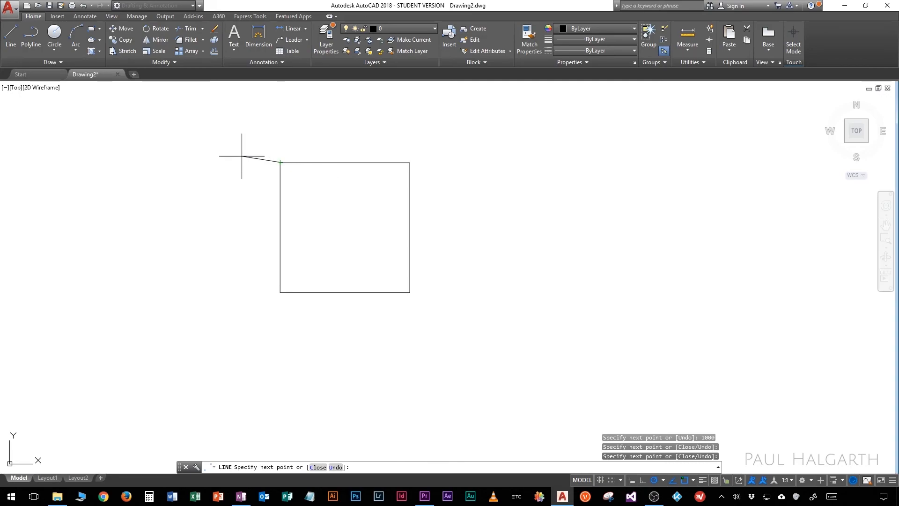
key("Return")
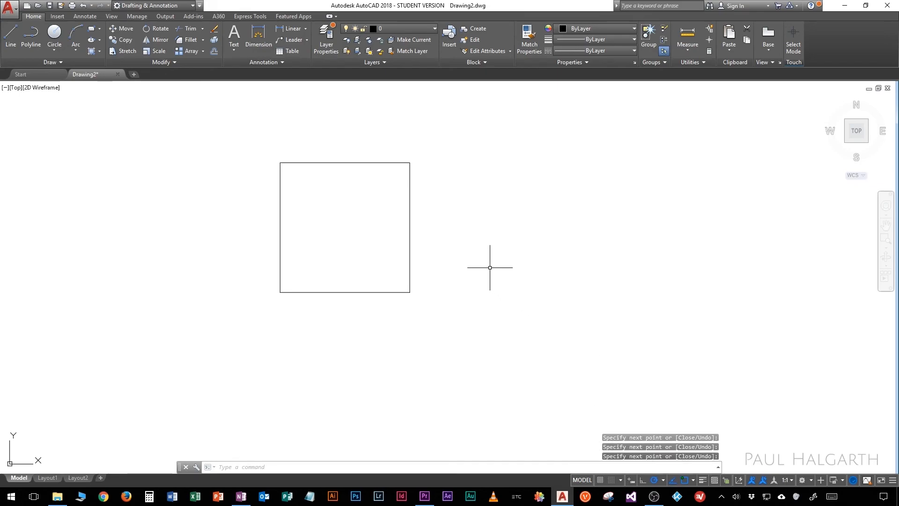
Step: Start a new line 500 units to the right of the square's upper-right corner, along the extension of its top side
left_click(10, 35)
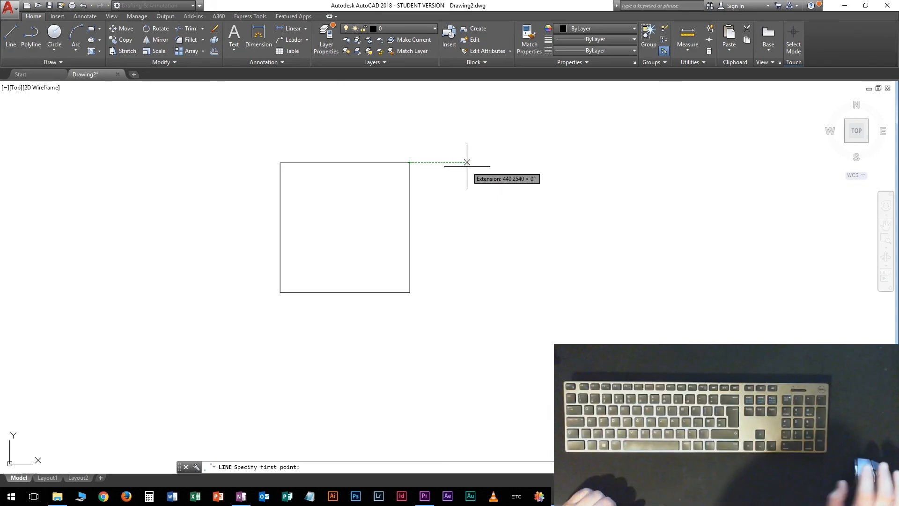
type("500")
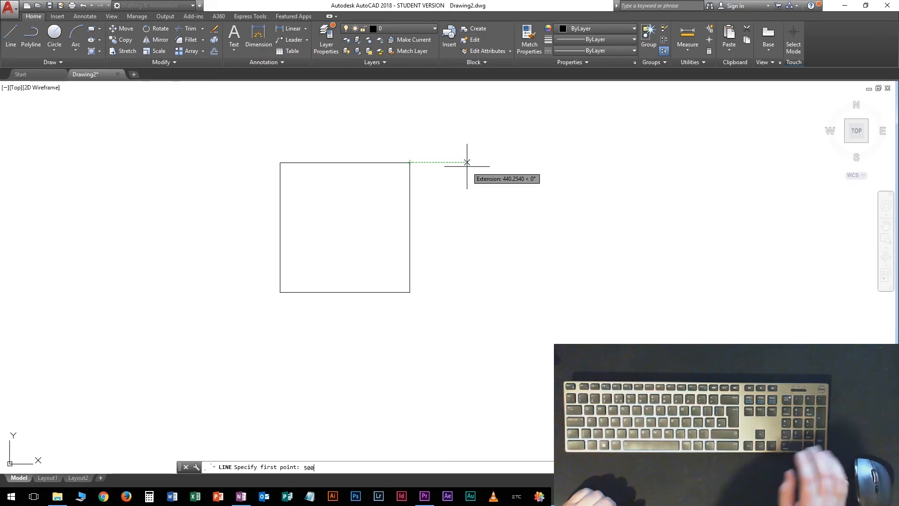
key("Return")
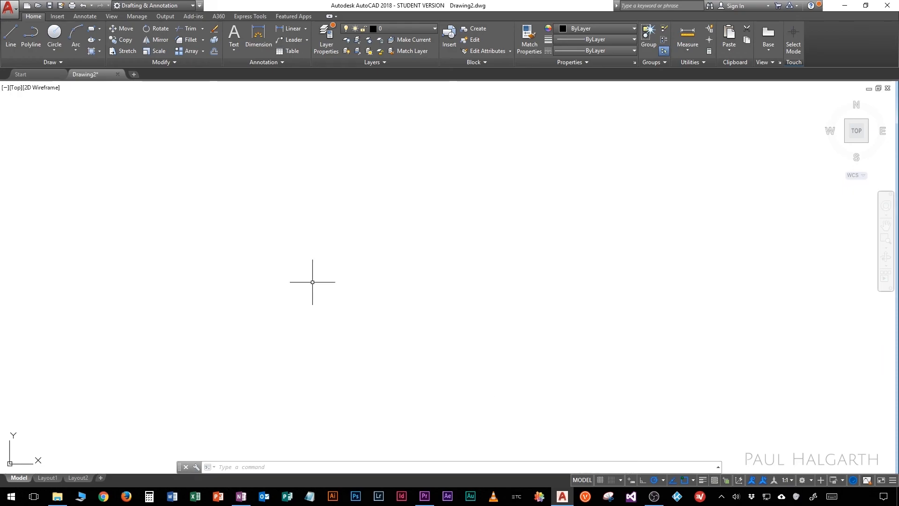
left_click(11, 33)
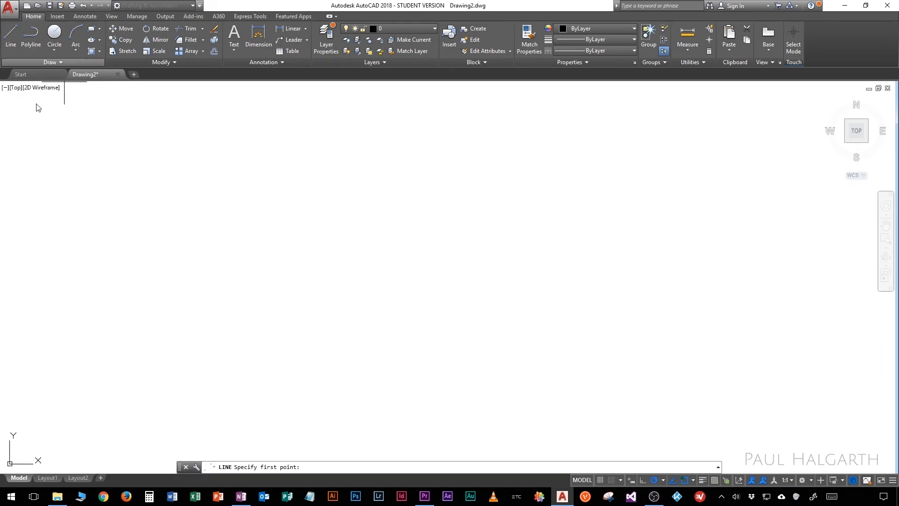
left_click(104, 200)
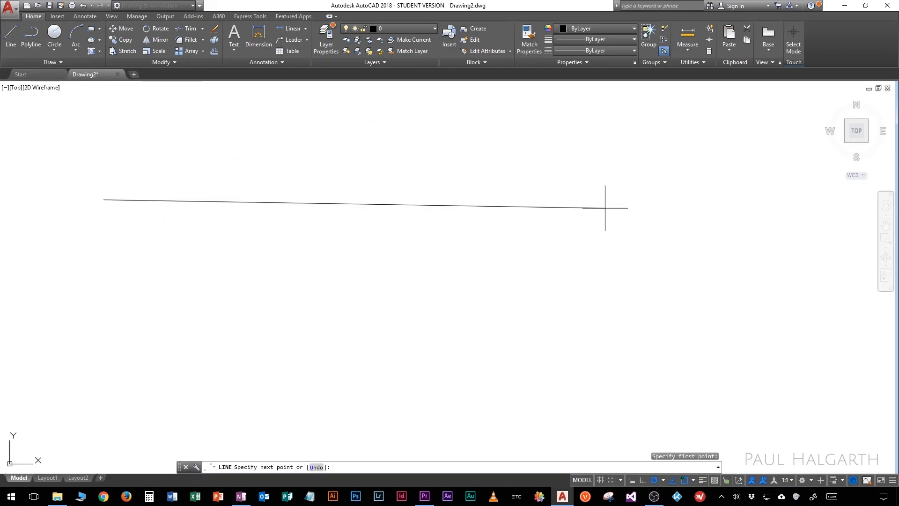
type("1000")
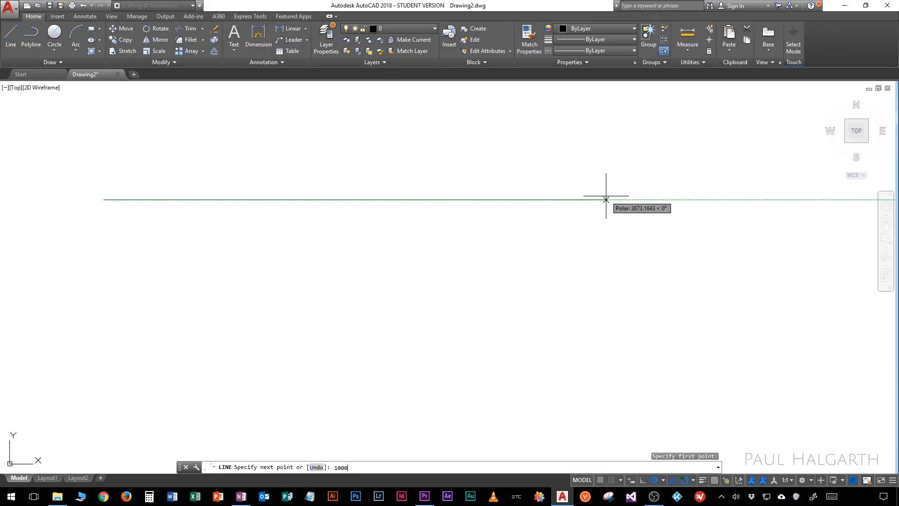
key("Escape")
Step: Turn on dynamic input and draw a 1000-unit horizontal line to the right in the upper part of the empty drawing area
left_click(632, 480)
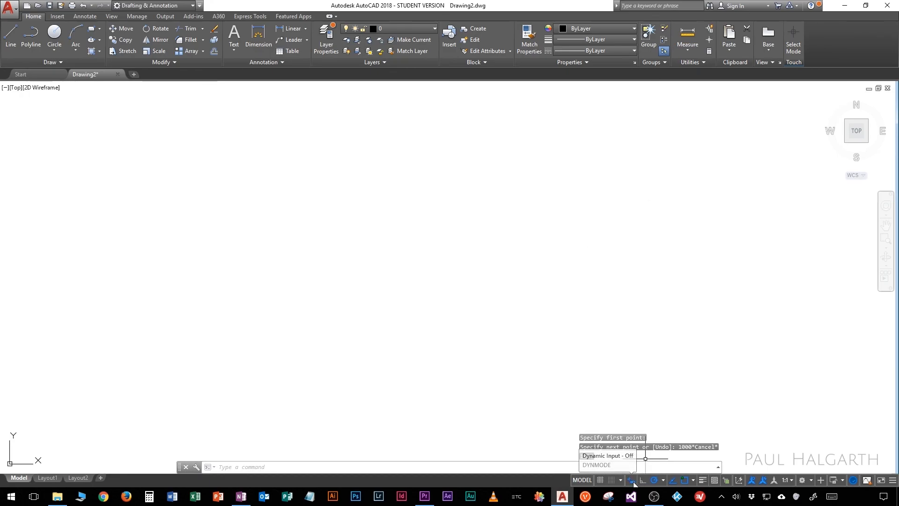
left_click(9, 37)
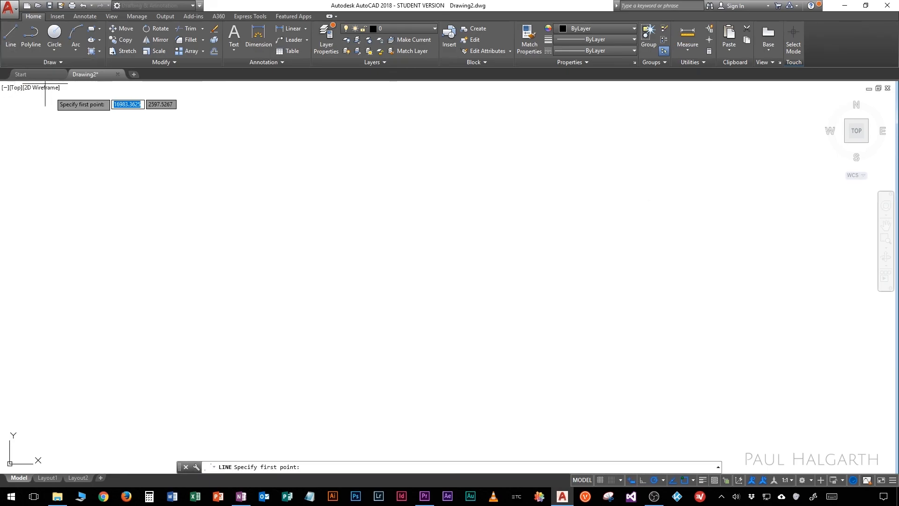
left_click(233, 170)
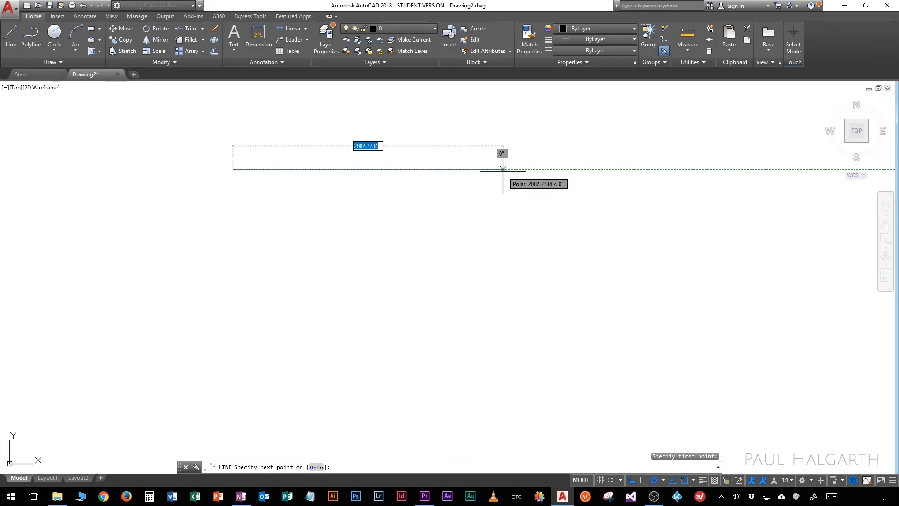
type("100")
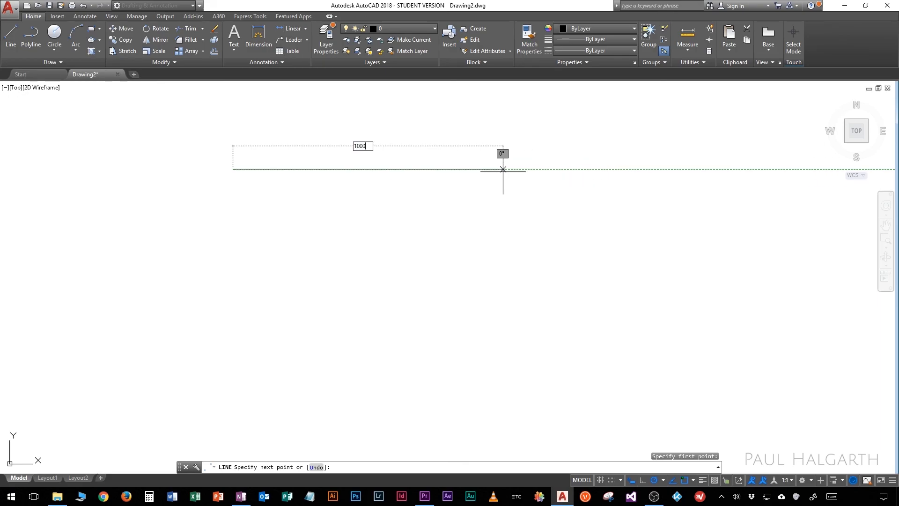
type("0")
key("Return")
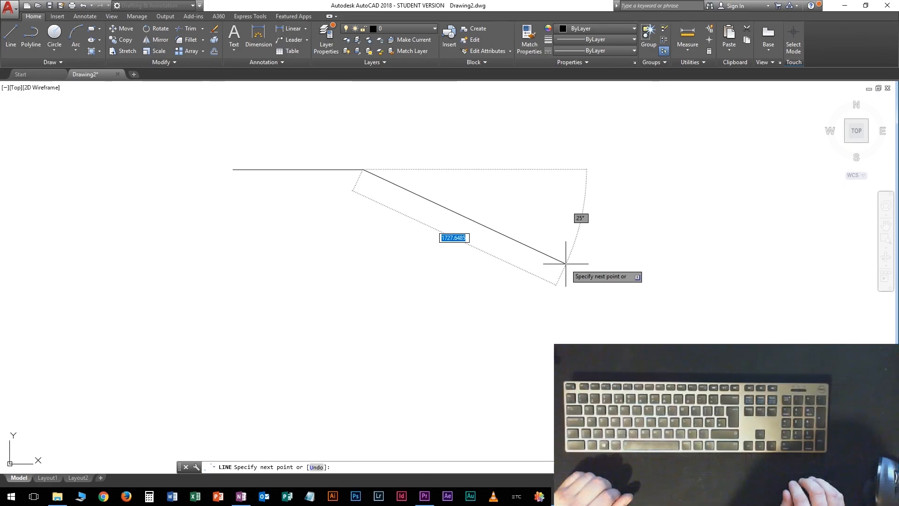
Step: Continue the line with a 2000-unit segment sloping down to the right at 25° from the horizontal
key("Tab")
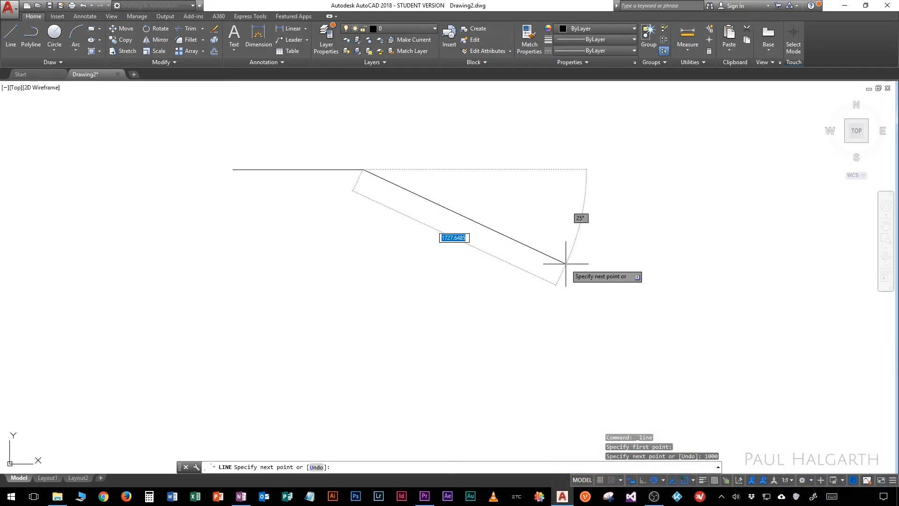
key("Tab")
key("Tab")
key("Return")
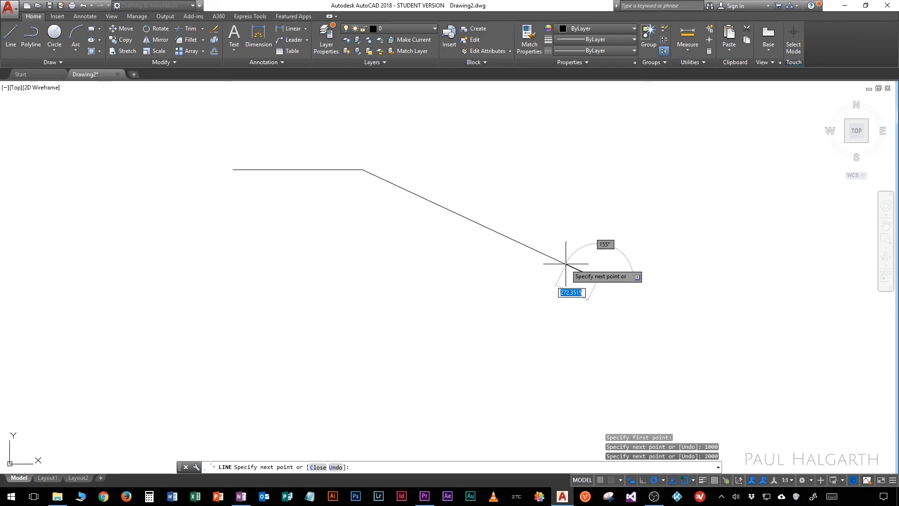